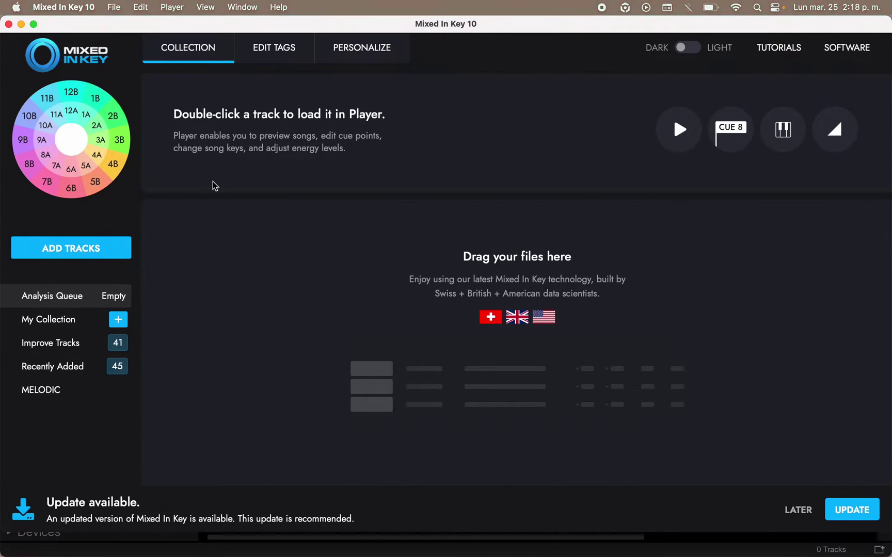
Step: Use Mission Control to visit rekordbox, return to Mixed In Key 10, then show all windows again
key("ctrl+Up")
left_click(576, 179)
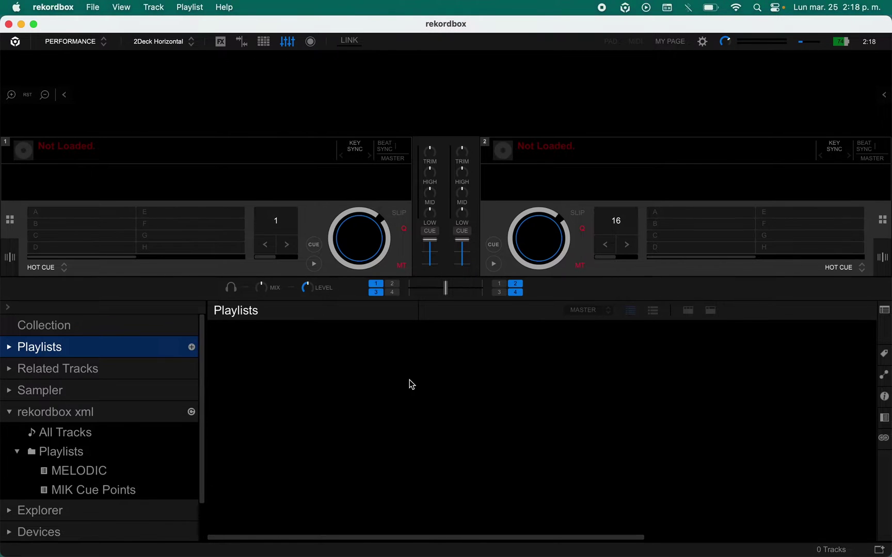
key("ctrl+Up")
left_click(419, 363)
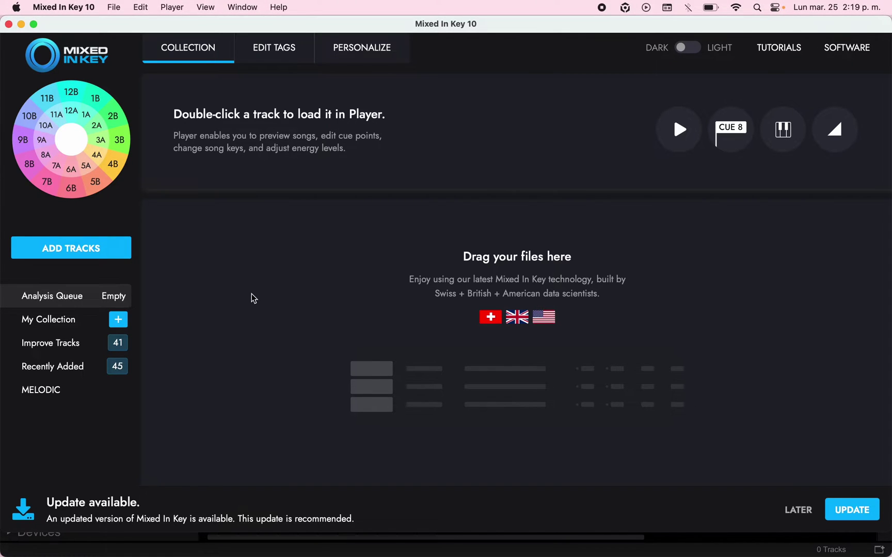
key("ctrl+Up")
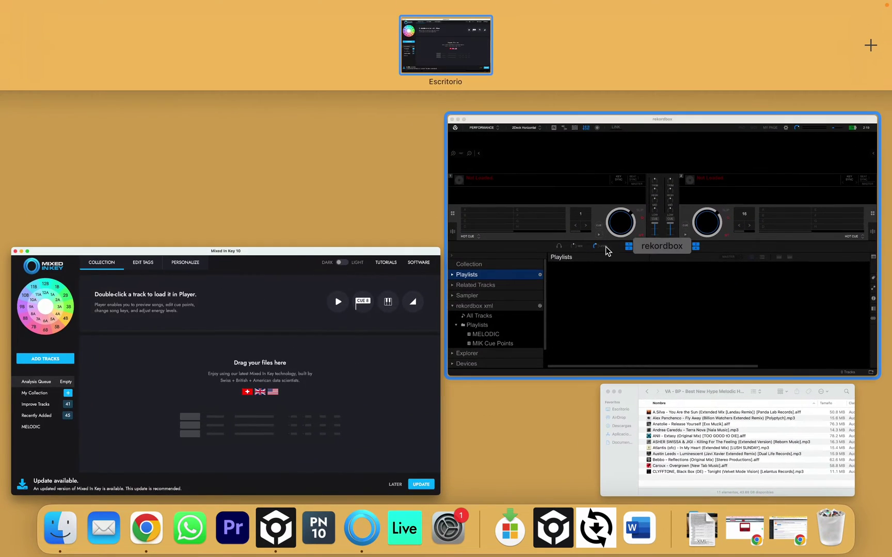
Step: Add a new empty playlist called MELODIC under rekordbox's expanded Playlists section
left_click(588, 284)
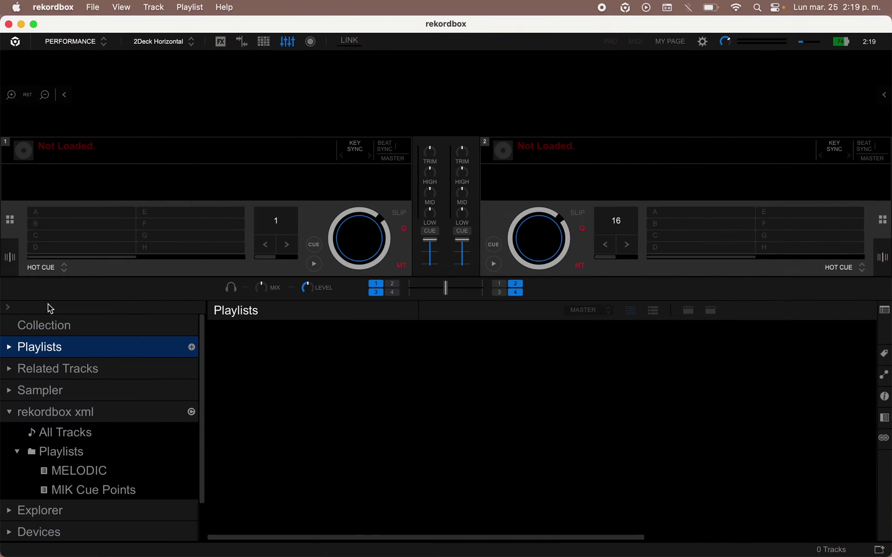
left_click(10, 353)
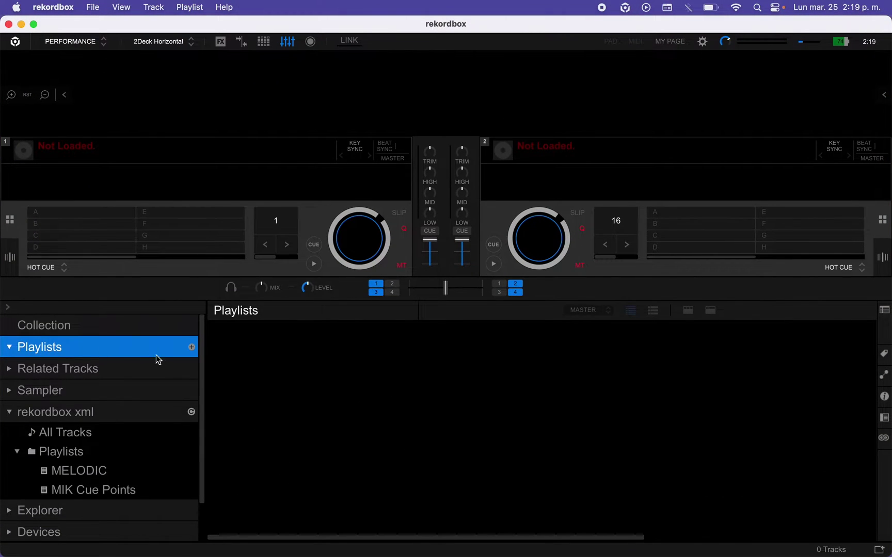
left_click(192, 351)
type("MELODIC")
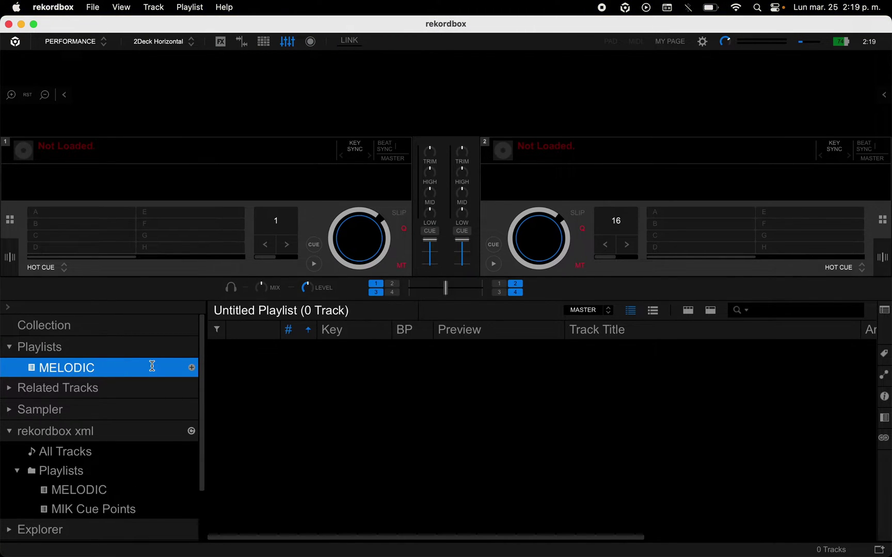
key("Return")
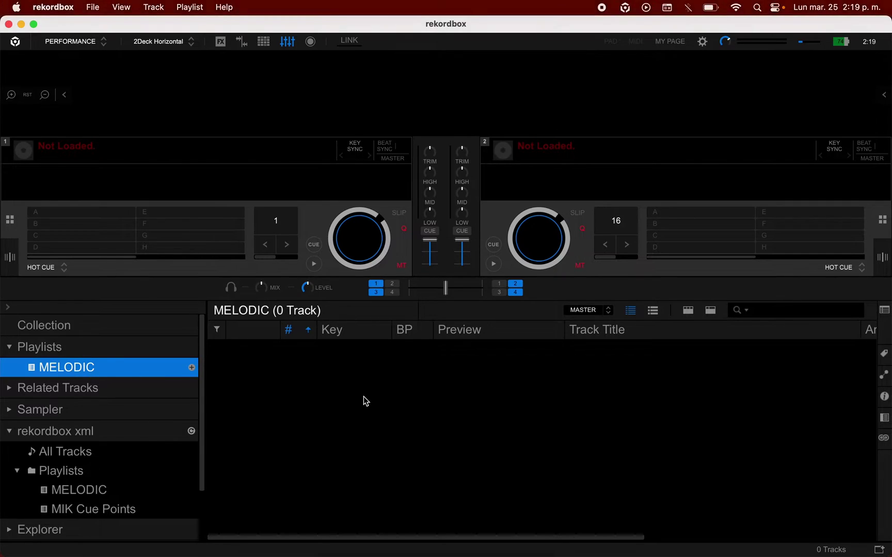
key("ctrl+Up")
Step: Drag all 11 track files from the Finder folder into the MELODIC playlist
left_click(678, 382)
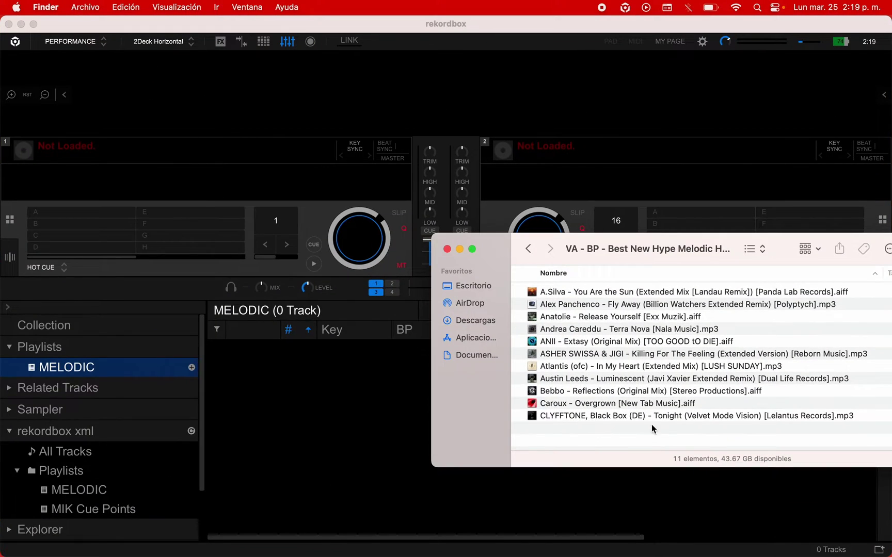
left_click_drag(651, 428, 540, 275)
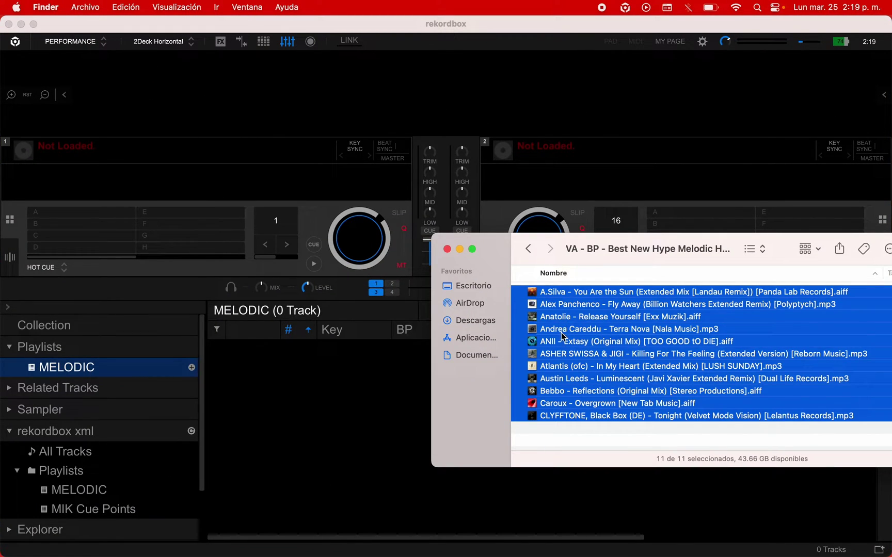
left_click_drag(539, 335, 315, 397)
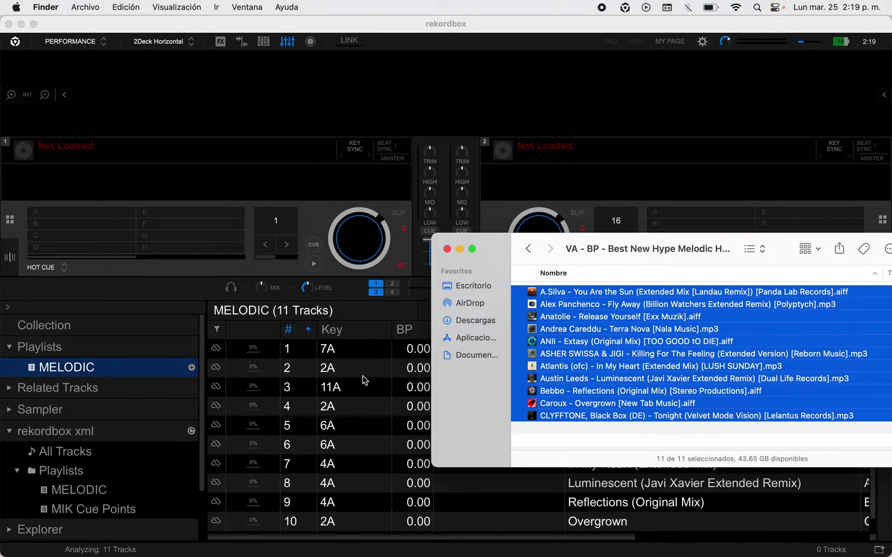
left_click(368, 376)
scroll(409, 397, "down", 1)
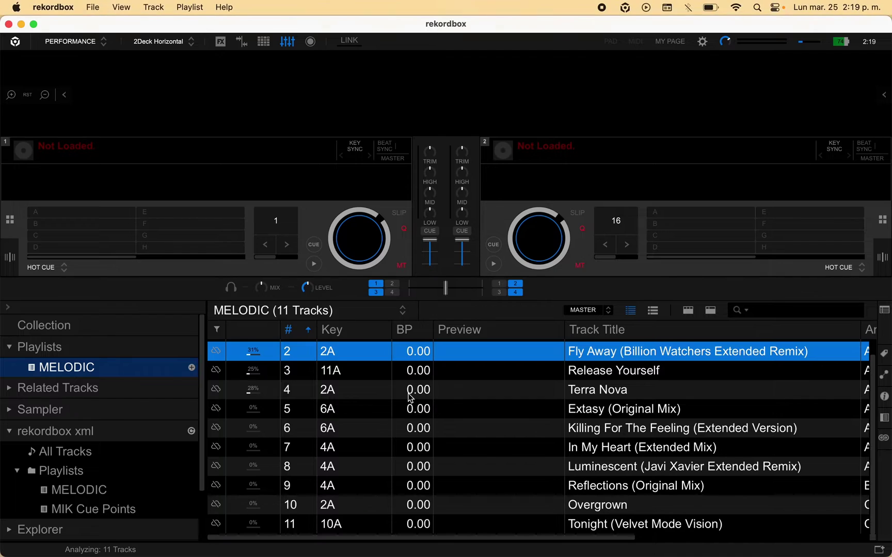
scroll(409, 398, "up", 1)
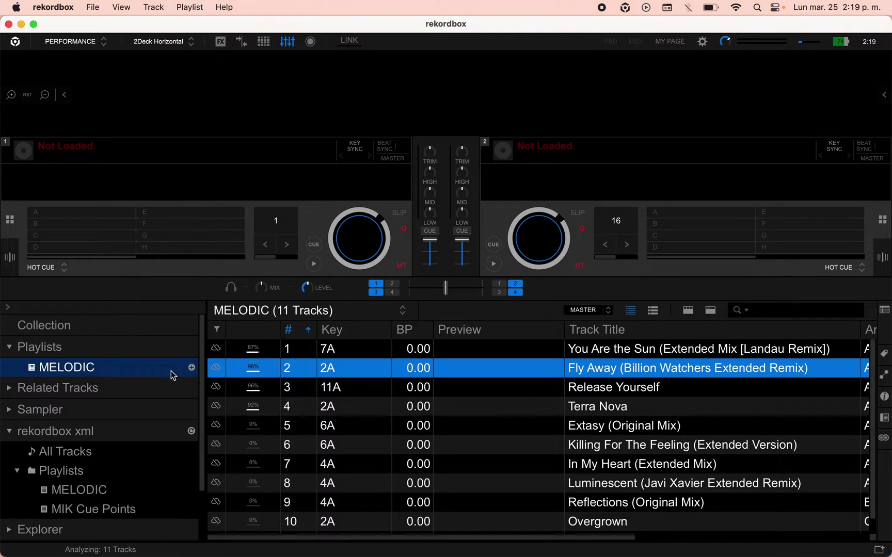
Step: Collapse the rekordbox xml branch and load You Are the Sun onto deck 1
left_click(10, 435)
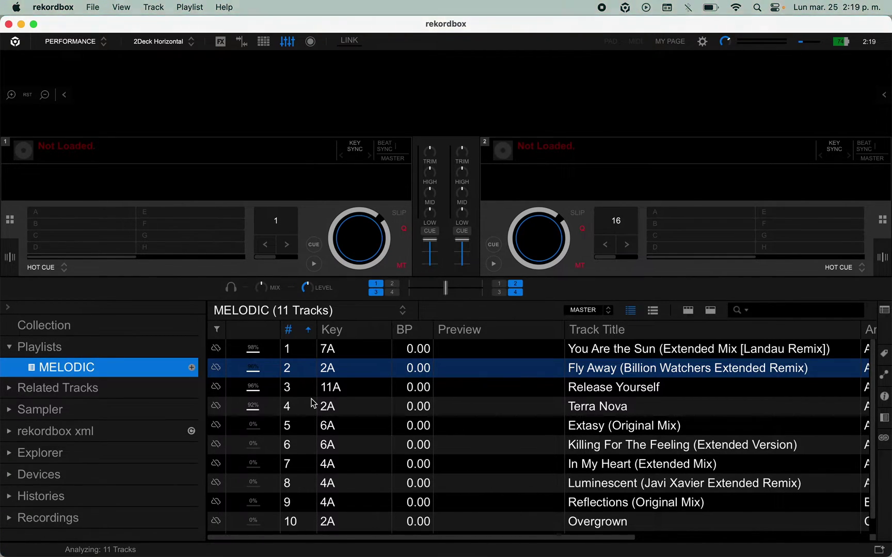
scroll(313, 402, "down", 1)
scroll(311, 403, "up", 1)
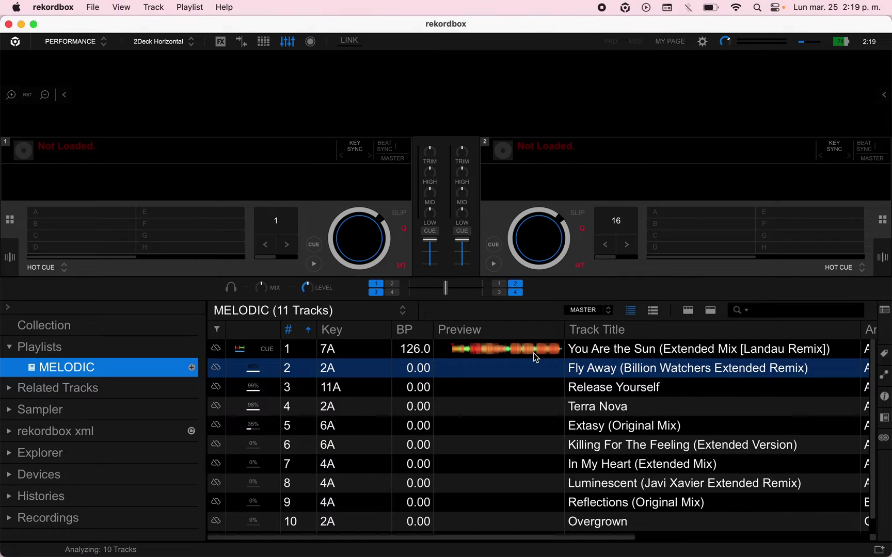
left_click_drag(588, 354, 272, 184)
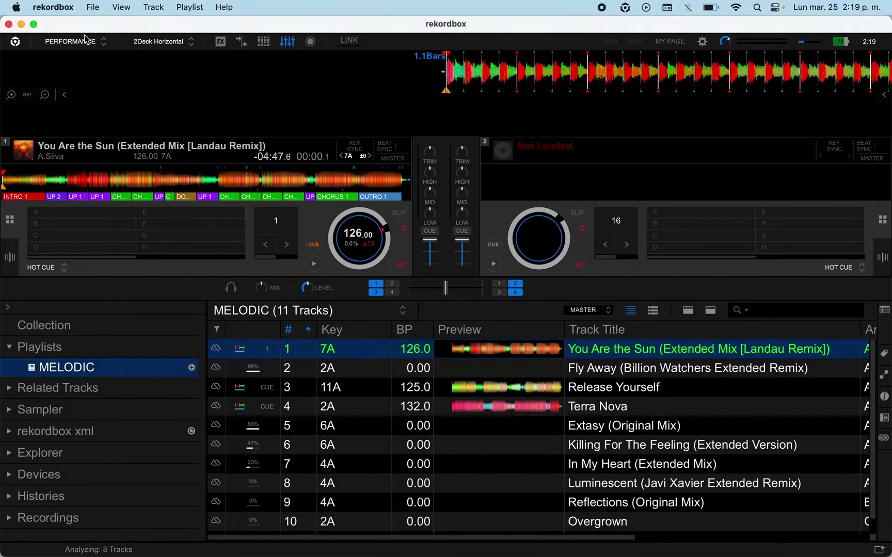
left_click(61, 10)
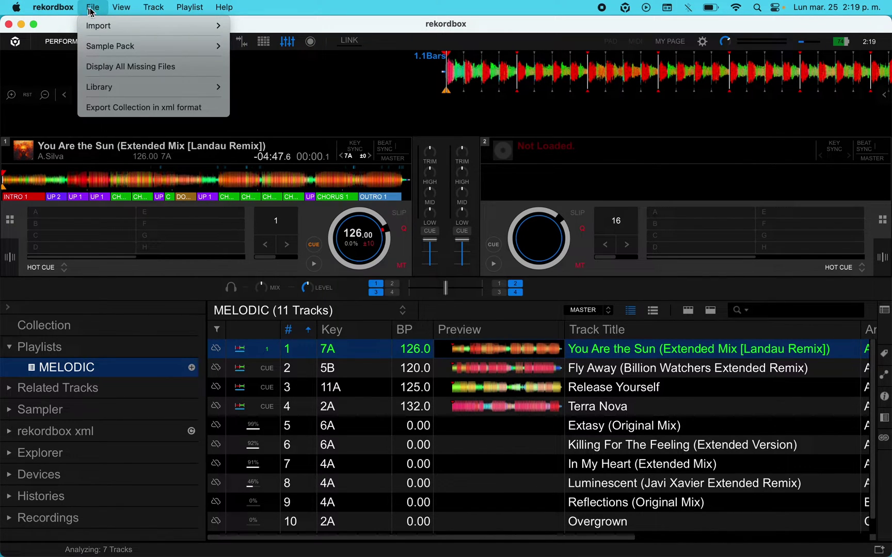
Step: Start exporting the collection in xml format and navigate to Documents/rekordbox
left_click(128, 107)
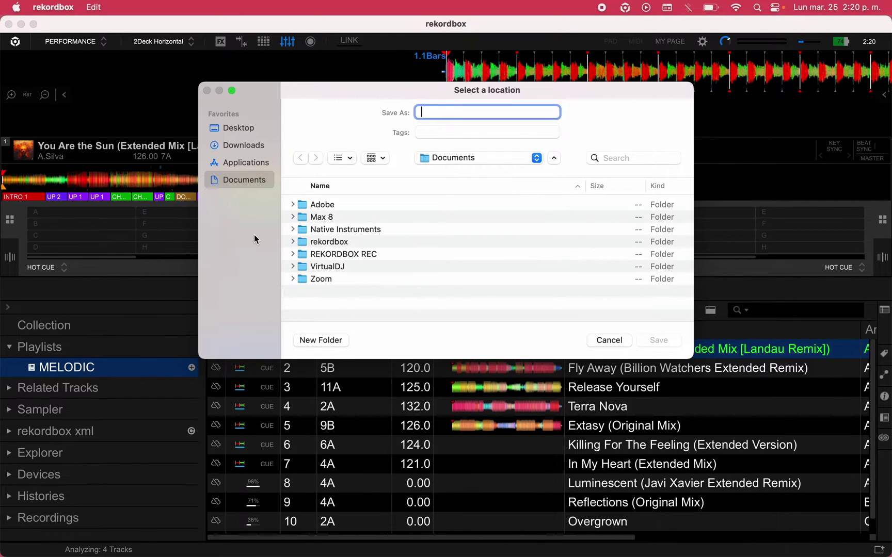
left_click(325, 243)
double_click(325, 244)
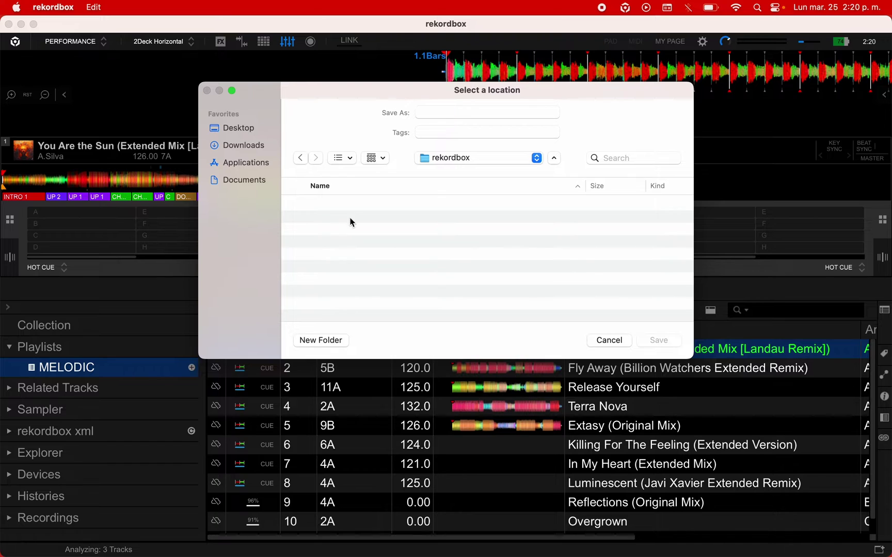
left_click(238, 181)
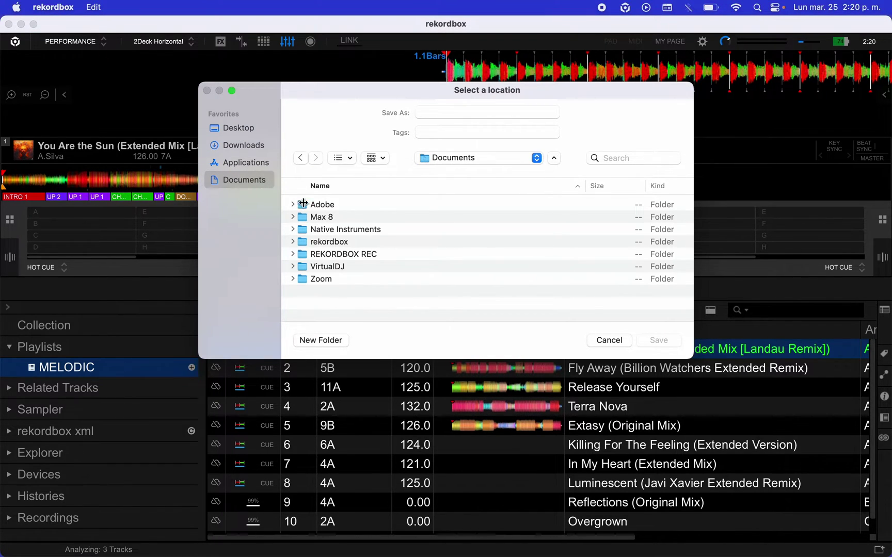
double_click(336, 242)
Step: Create a MELODIC folder there and save the export as MELODIC TECHNO
left_click(323, 339)
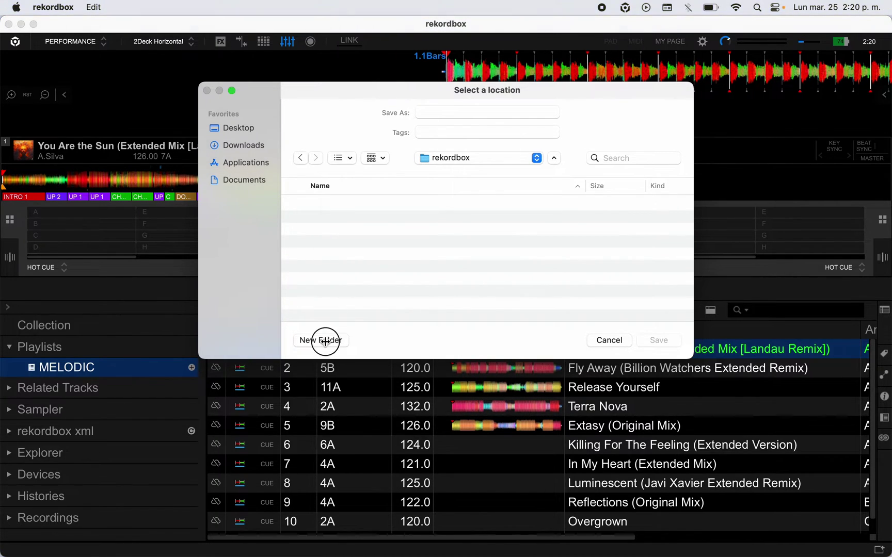
type("M")
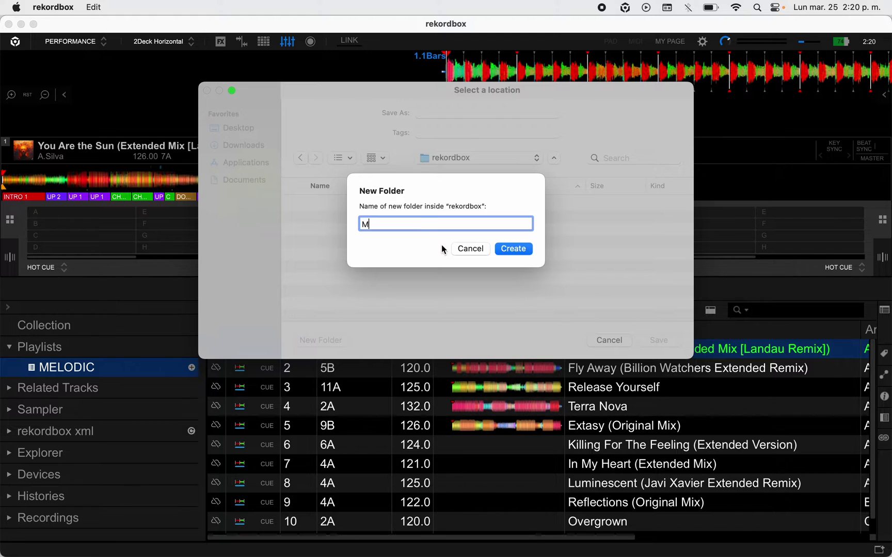
type("ELODIC")
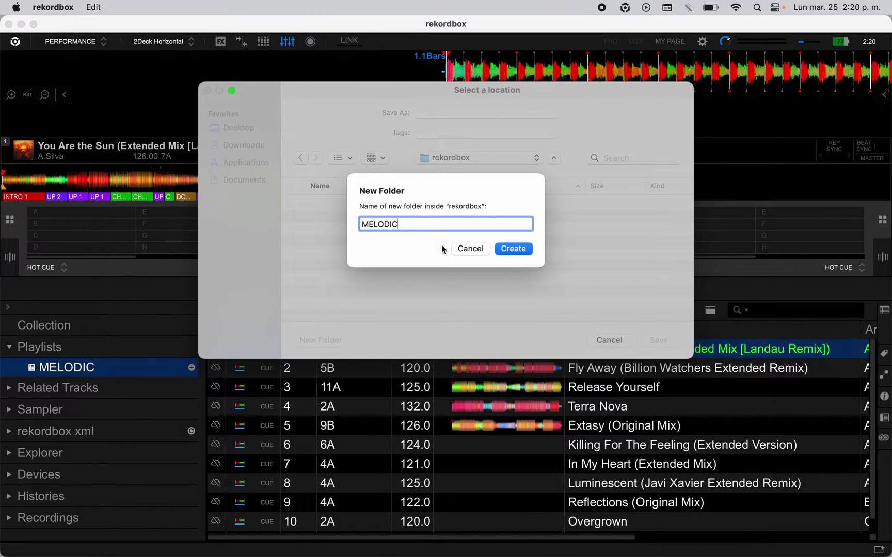
key("Return")
left_click(448, 113)
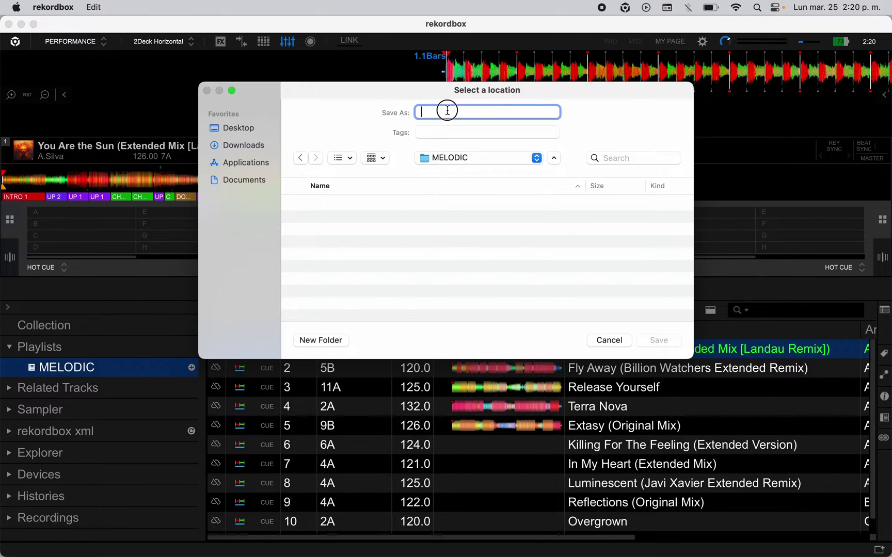
type("MELOD")
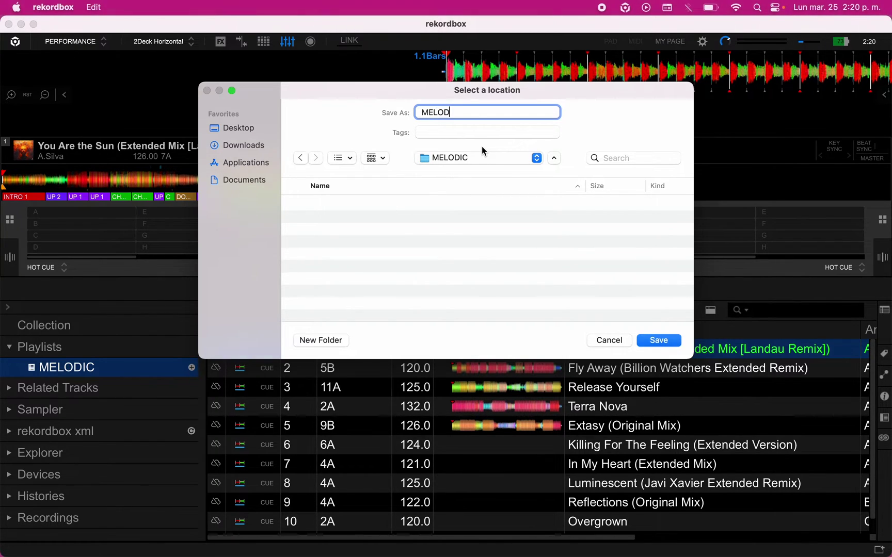
type("IC T")
type("ECHNO")
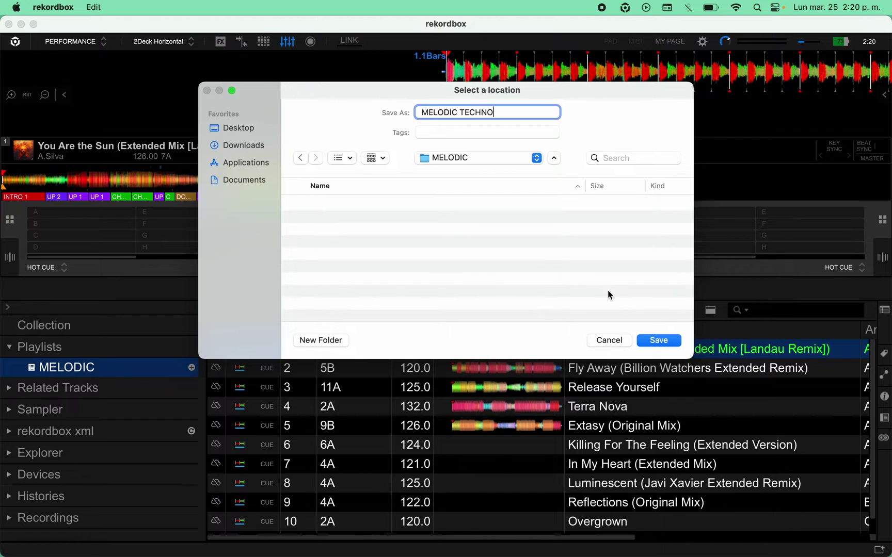
left_click(655, 340)
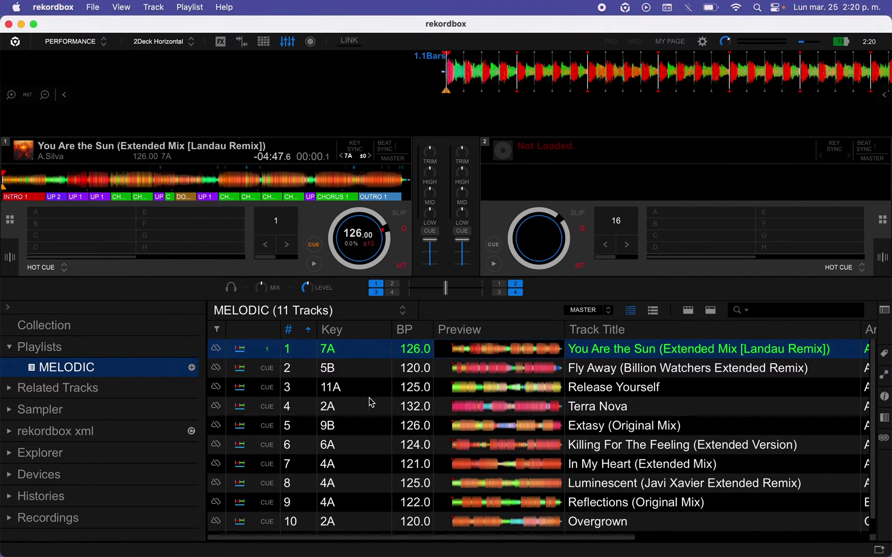
scroll(370, 426, "down", 1)
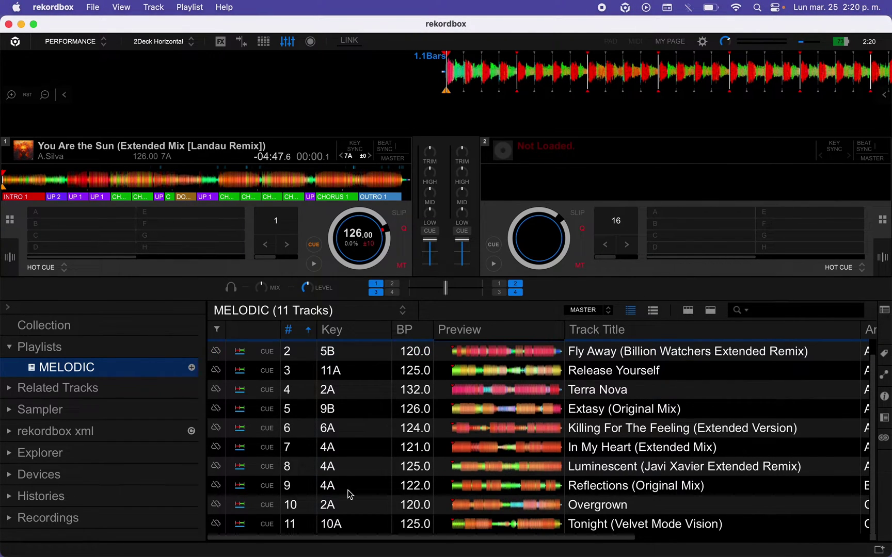
scroll(348, 490, "up", 1)
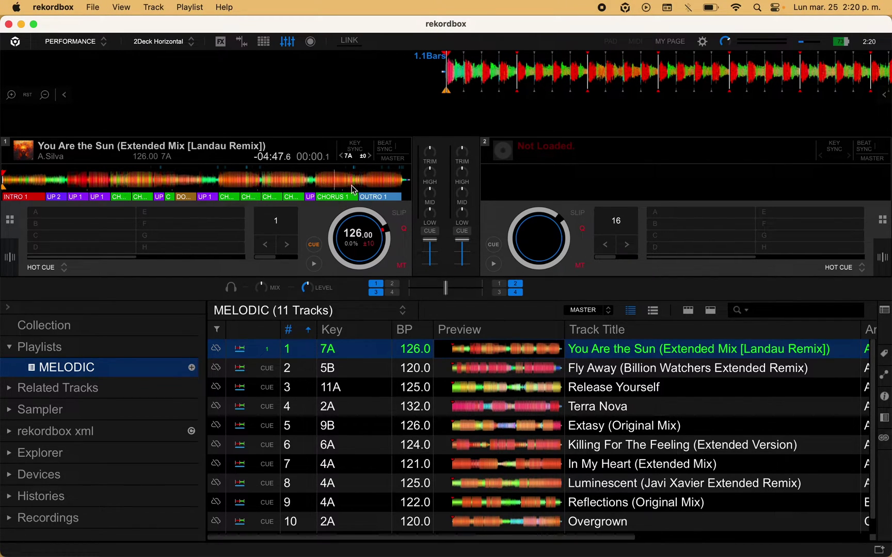
left_click(702, 44)
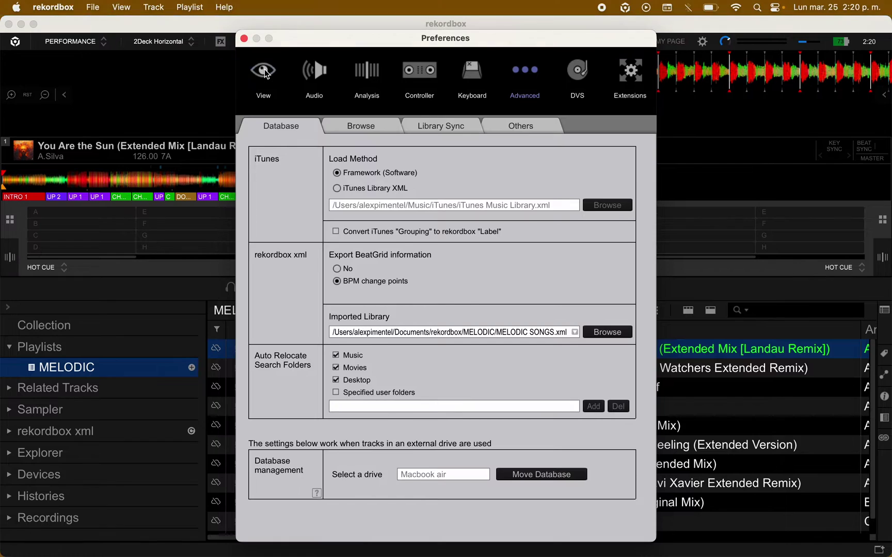
Step: In Advanced > Database preferences, set Export BeatGrid information to BPM change points
left_click(264, 74)
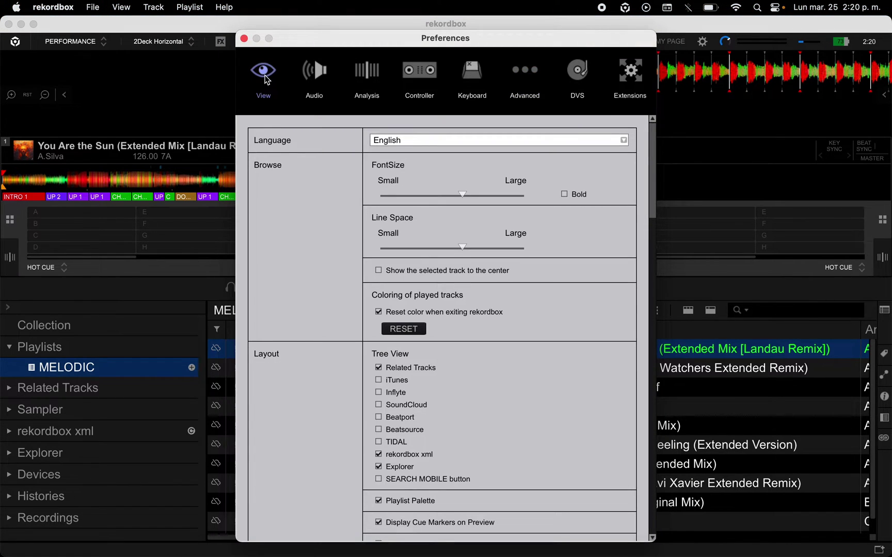
left_click(528, 81)
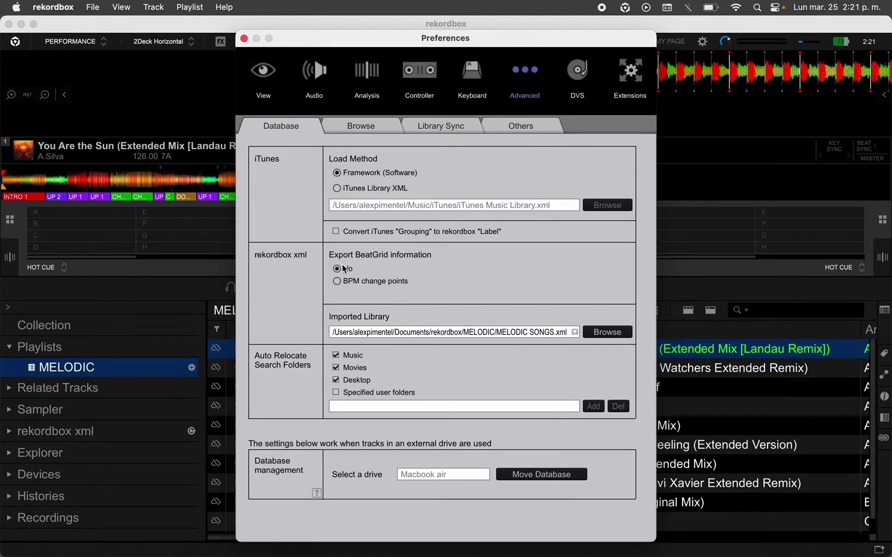
left_click(340, 281)
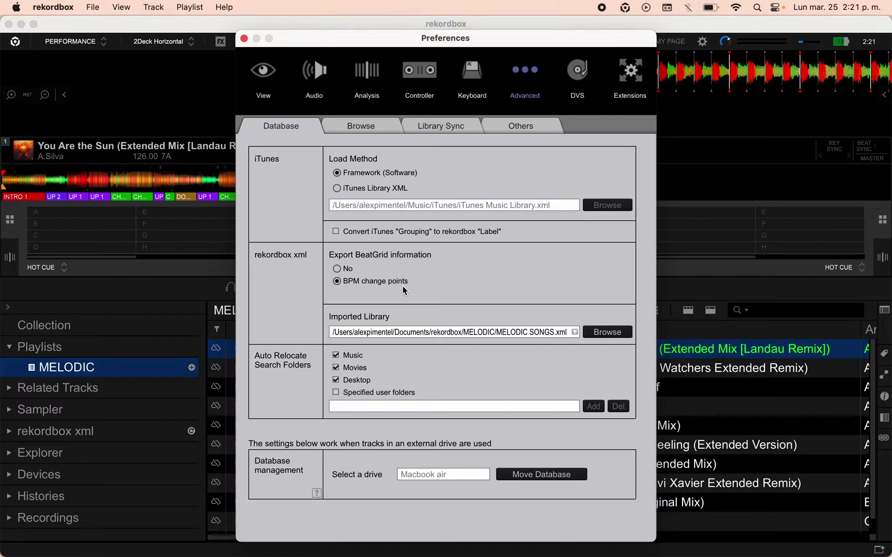
Step: Point Imported Library to Documents/rekordbox/MELODIC/MELODIC TECHNO.xml and close Preferences
left_click(589, 333)
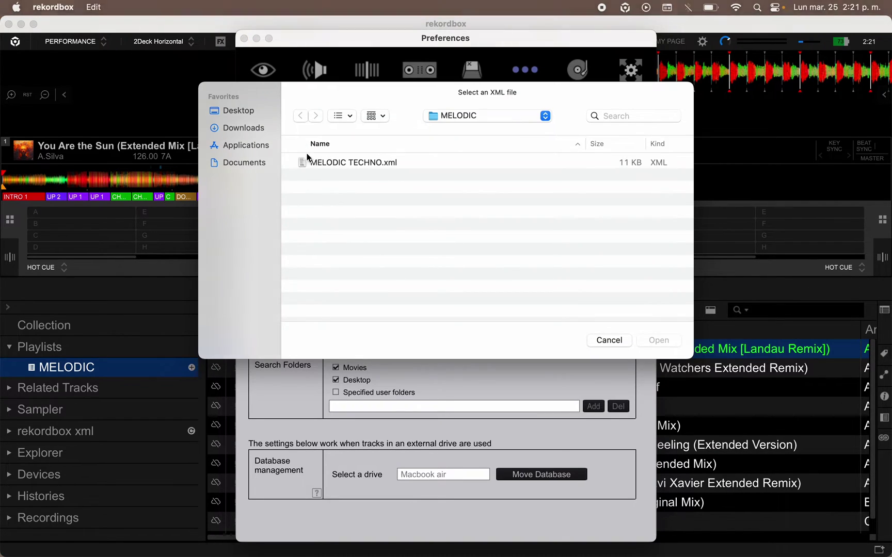
left_click(251, 162)
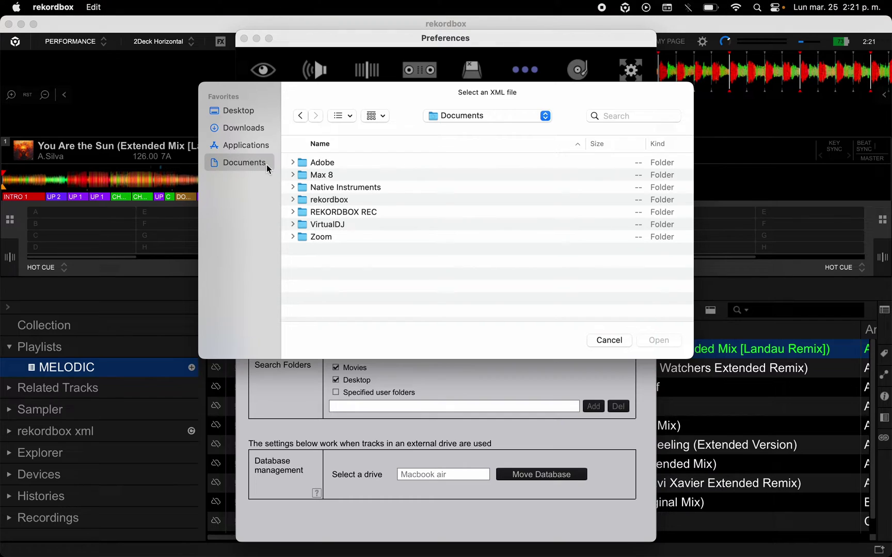
double_click(329, 200)
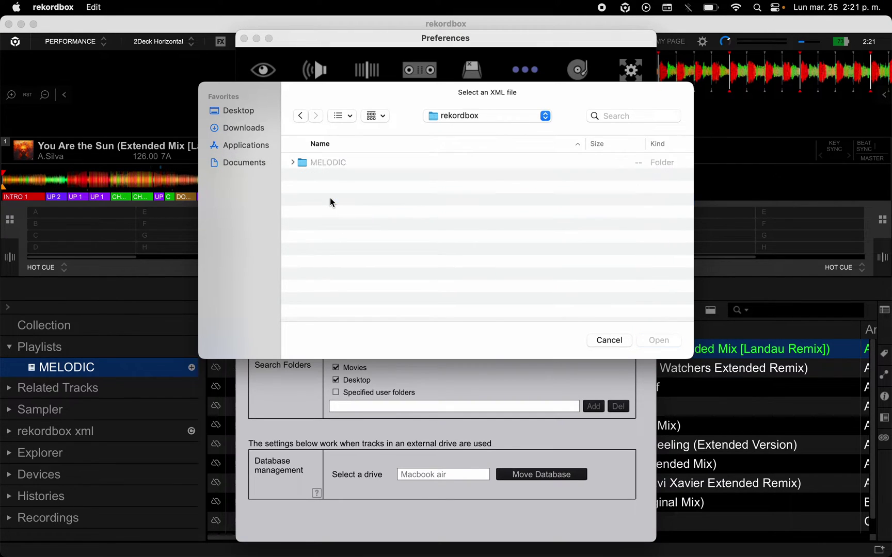
double_click(311, 163)
left_click(312, 163)
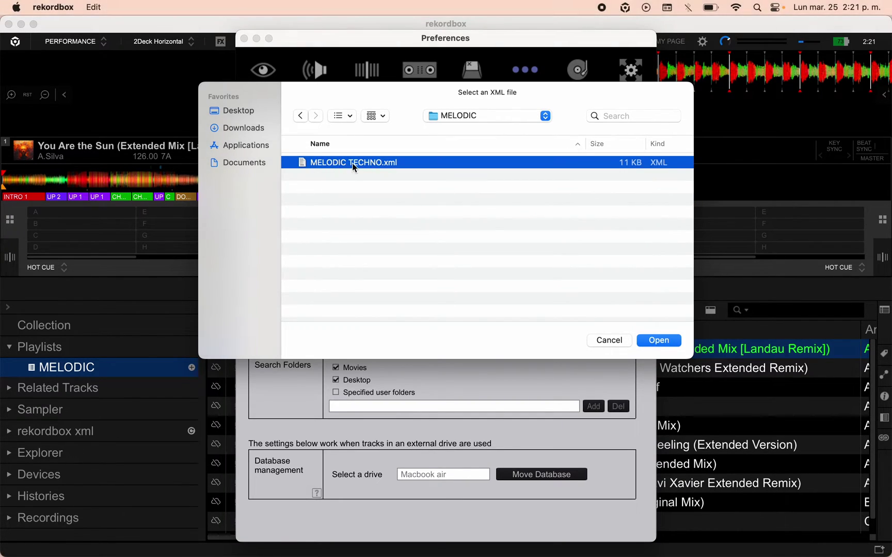
left_click(654, 341)
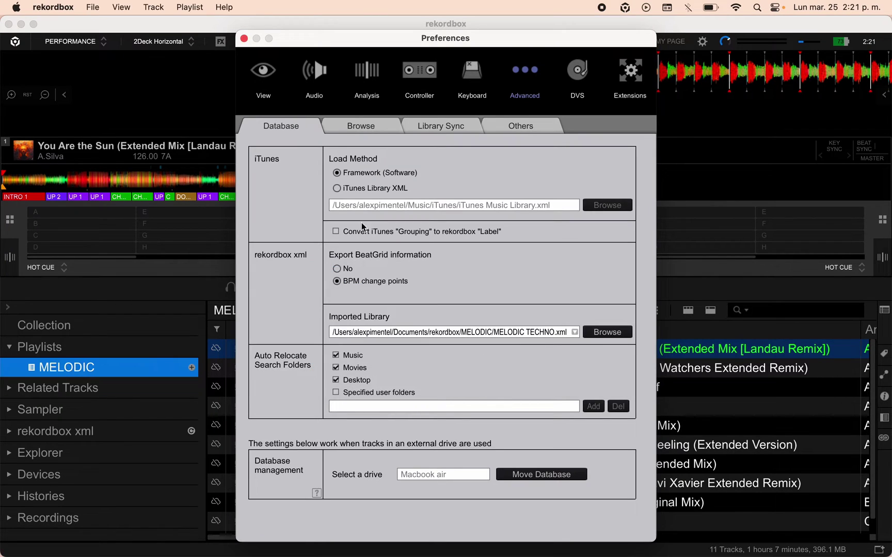
left_click(244, 39)
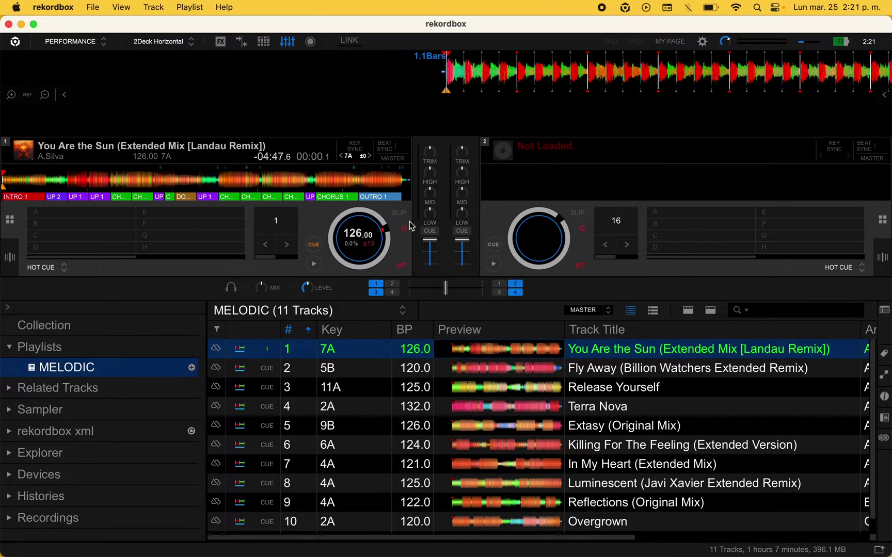
Step: Switch to Mixed In Key and remove the MELODIC collection
key("ctrl+Up")
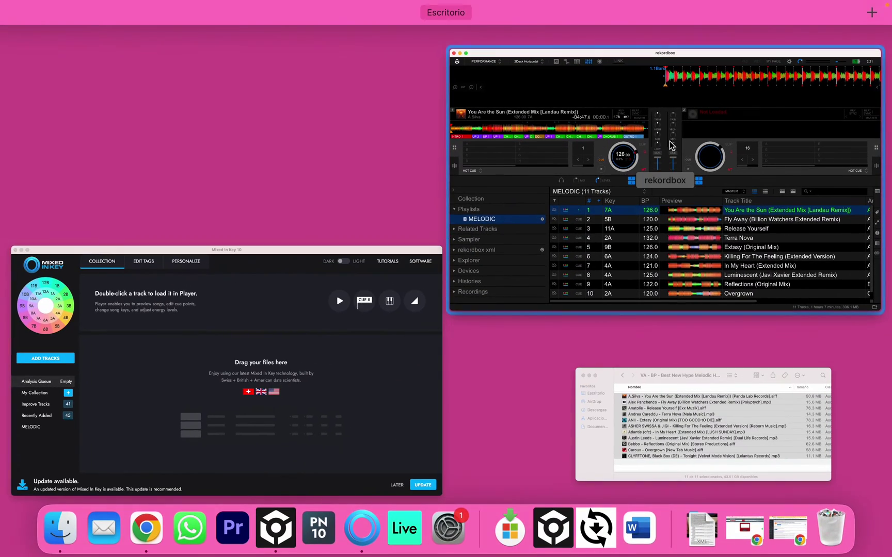
left_click(159, 351)
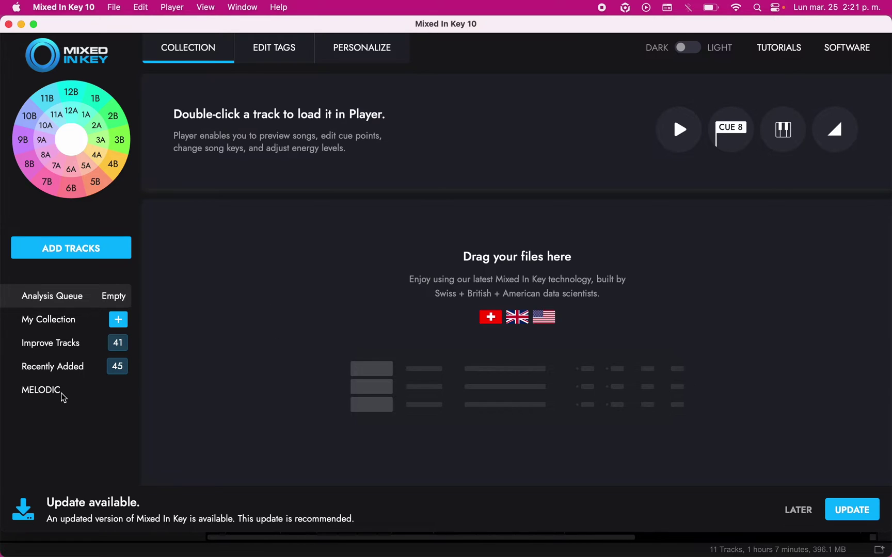
right_click(70, 390)
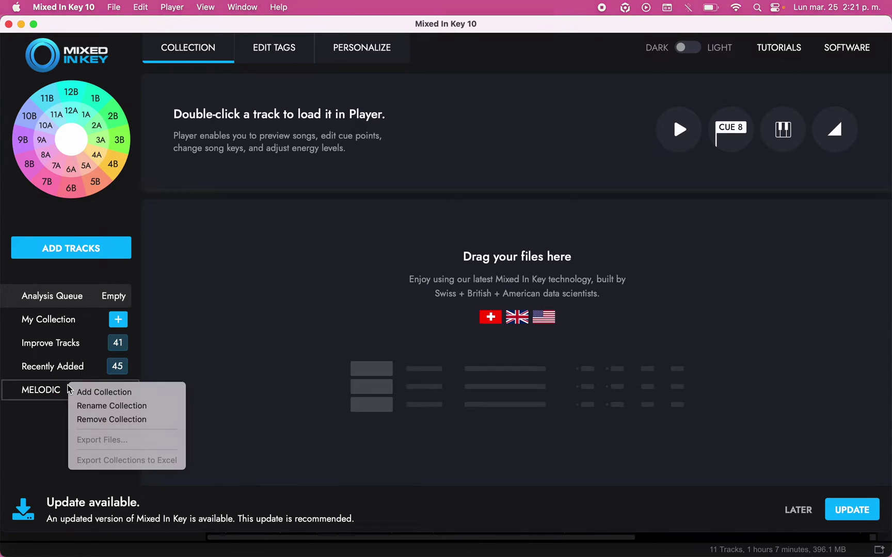
left_click(100, 419)
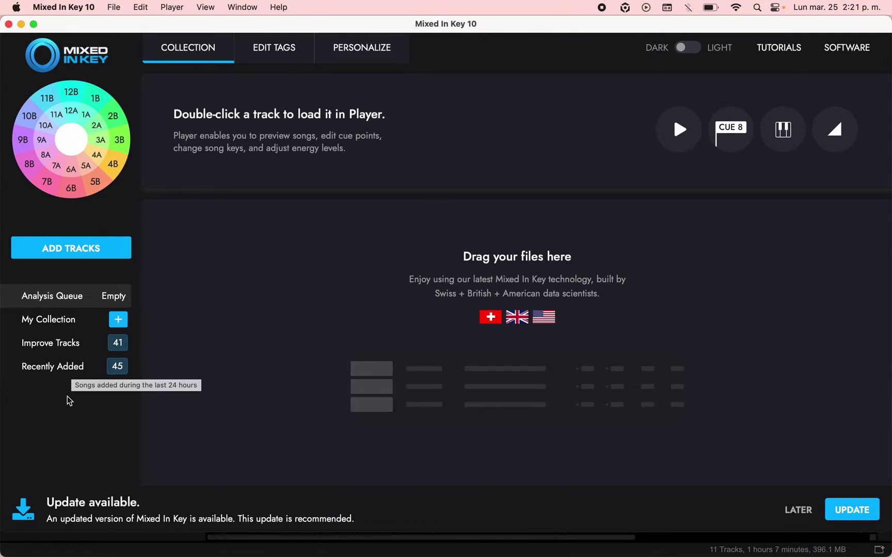
Step: Create a new collection named MELODIC TECHNO beside My Collection
left_click(119, 318)
type("MELODIC TECHNO")
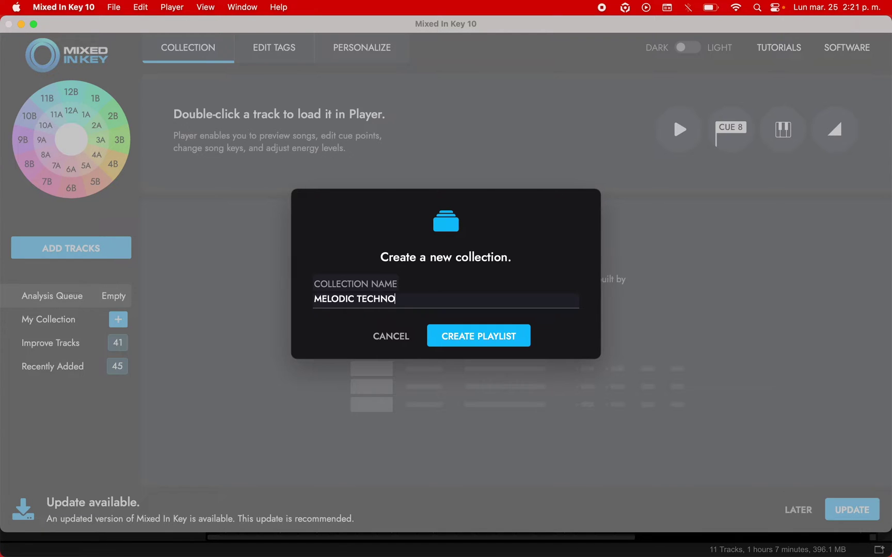
key("Return")
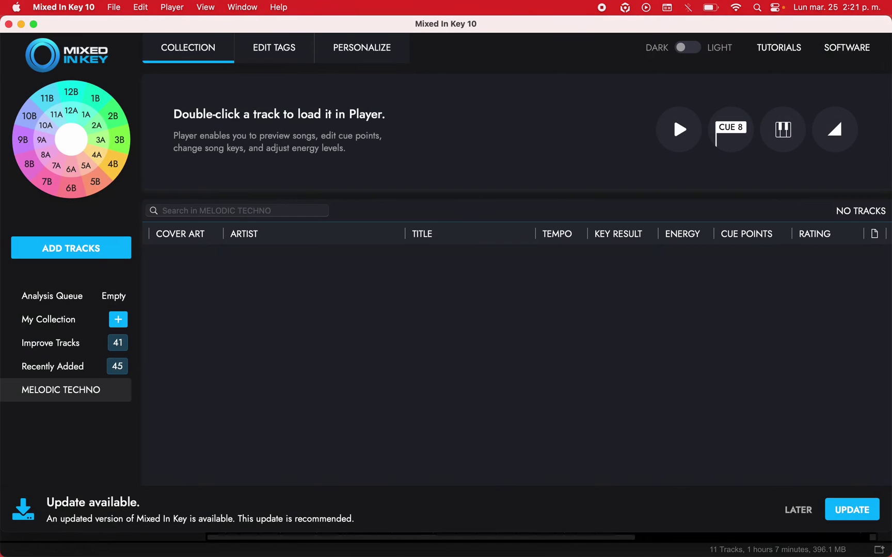
double_click(80, 390)
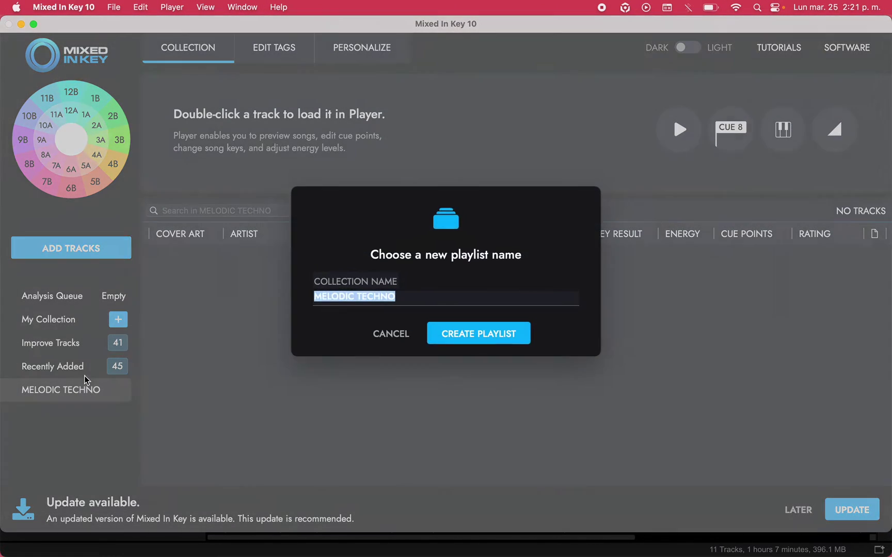
left_click(402, 341)
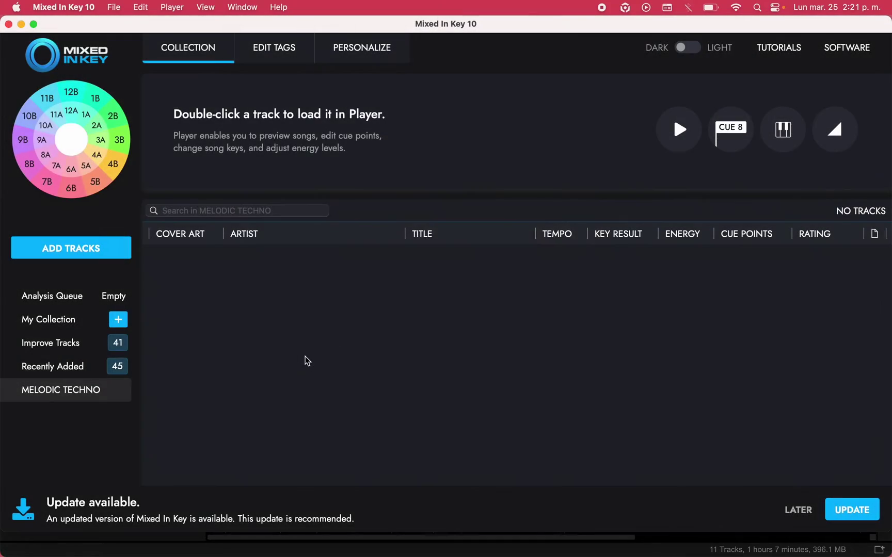
key("ctrl+Up")
left_click(225, 341)
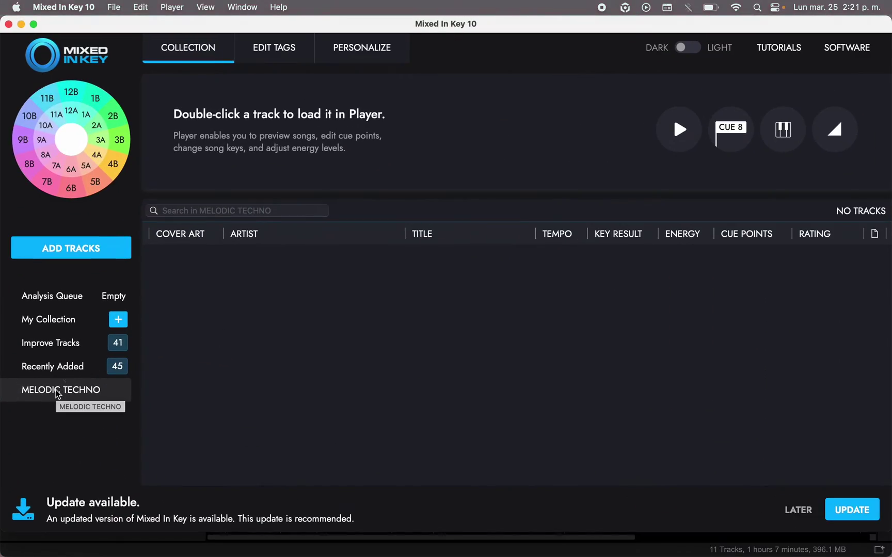
Step: Drag the 11 tracks from Finder into MELODIC TECHNO and view its track list
key("ctrl+Up")
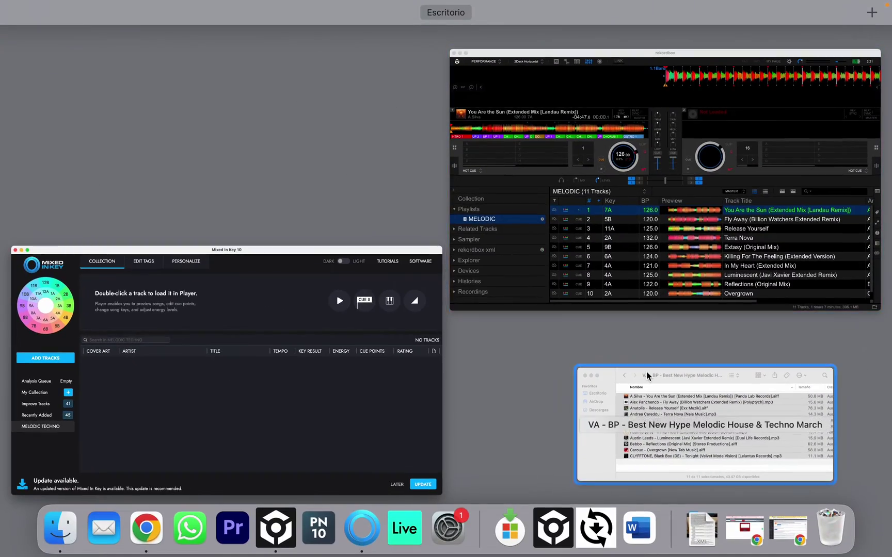
left_click(634, 369)
left_click_drag(573, 352, 74, 396)
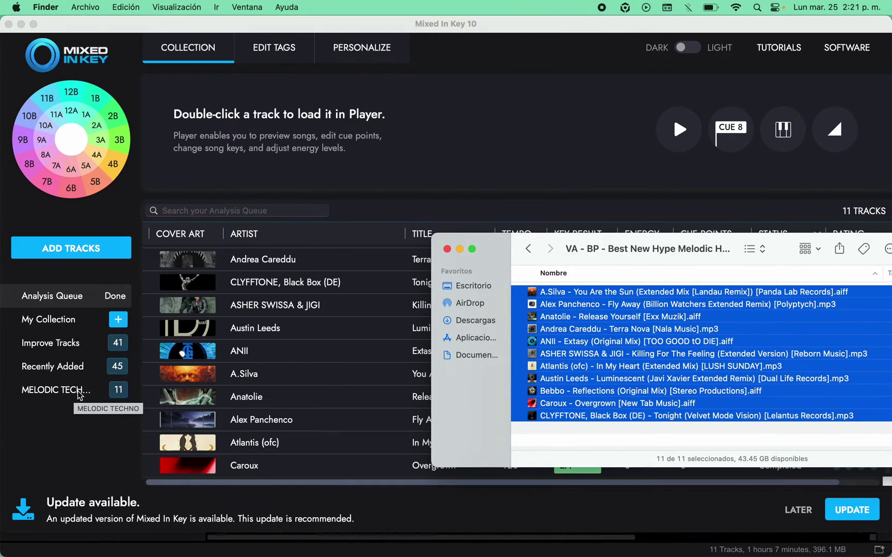
left_click(78, 395)
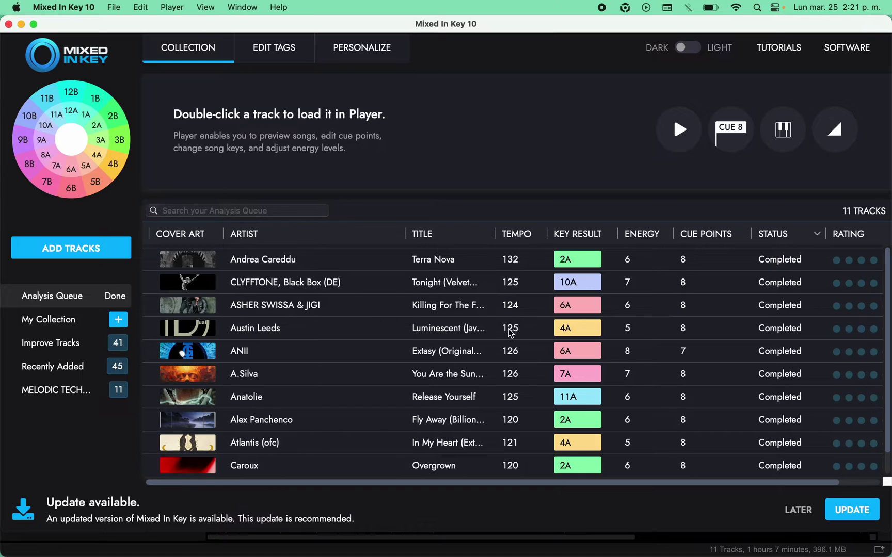
scroll(510, 333, "down", 2)
scroll(510, 333, "up", 2)
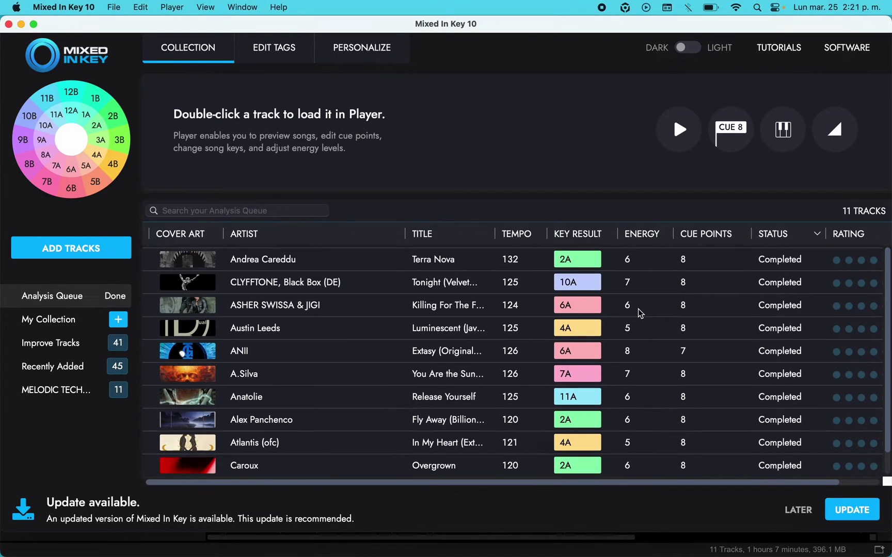
left_click(55, 393)
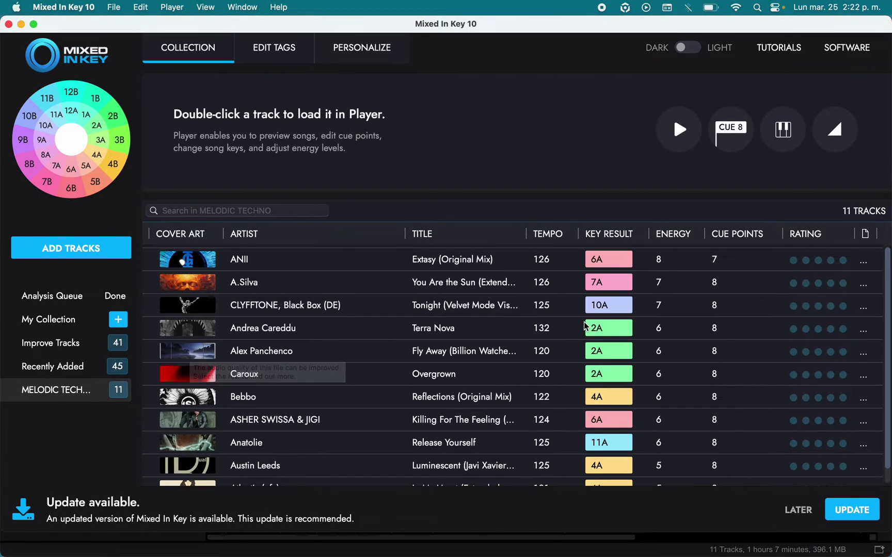
scroll(488, 335, "down", 2)
scroll(349, 349, "up", 2)
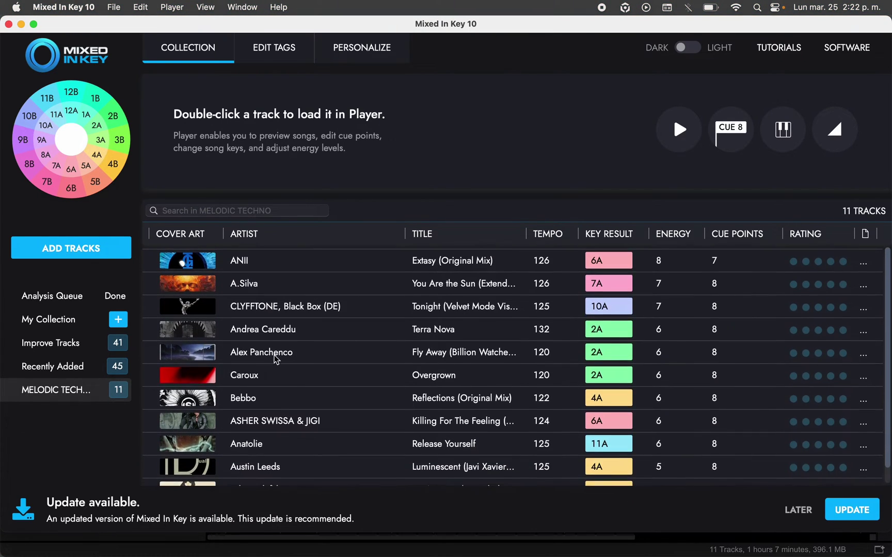
Step: Visit the Personalize page, then return to the MELODIC TECHNO collection list
left_click(369, 56)
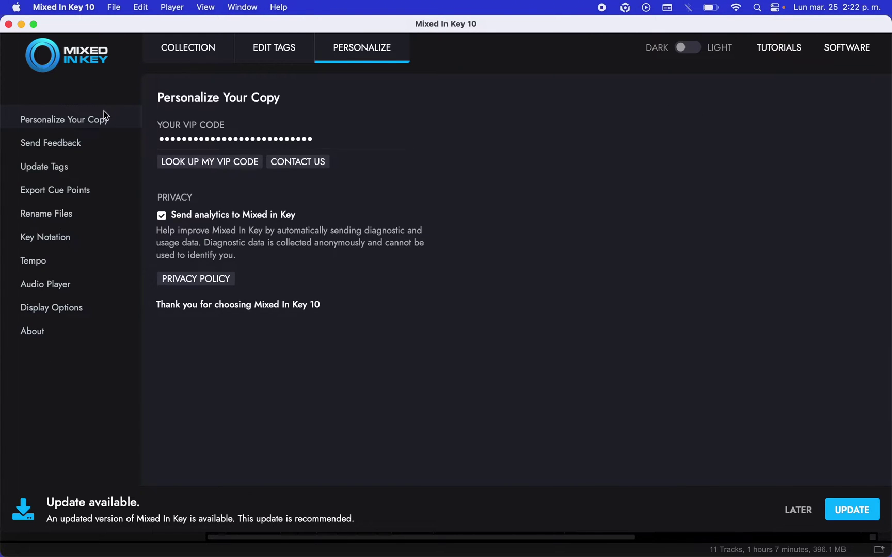
key("ctrl+Up")
left_click(233, 328)
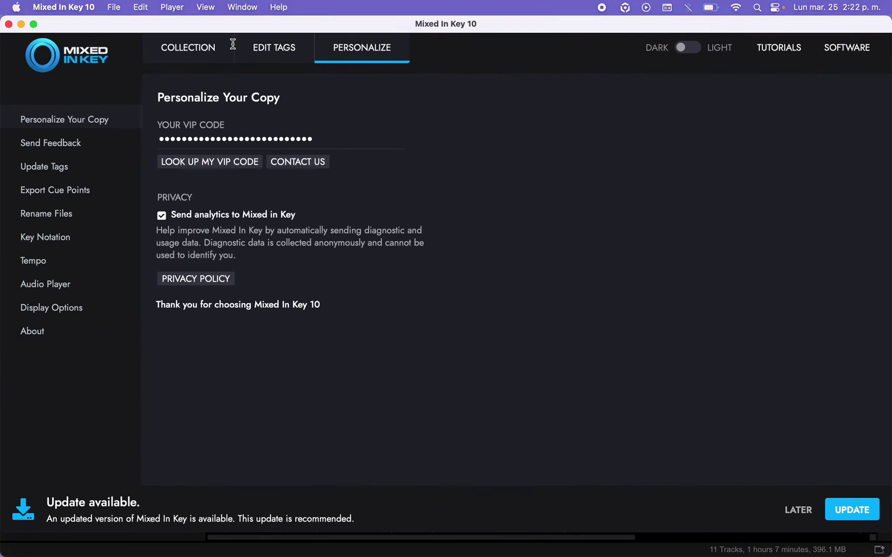
left_click(229, 46)
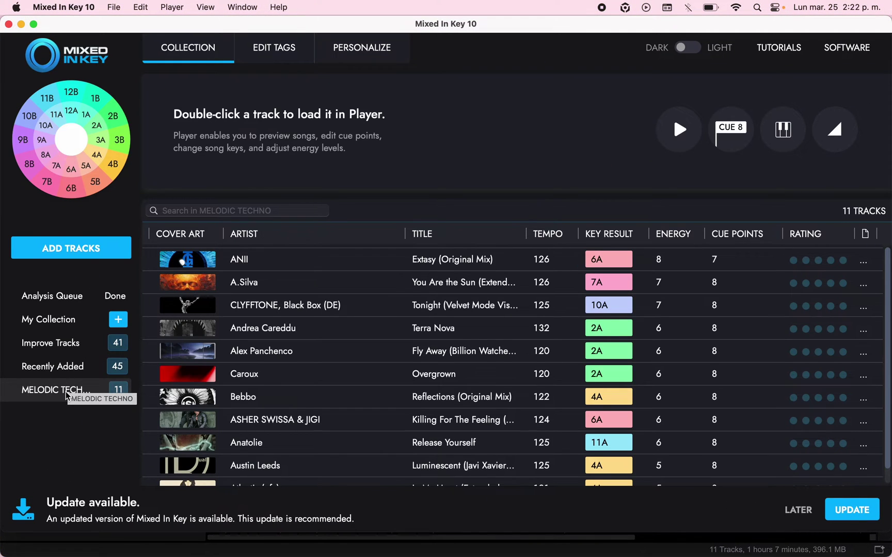
right_click(66, 395)
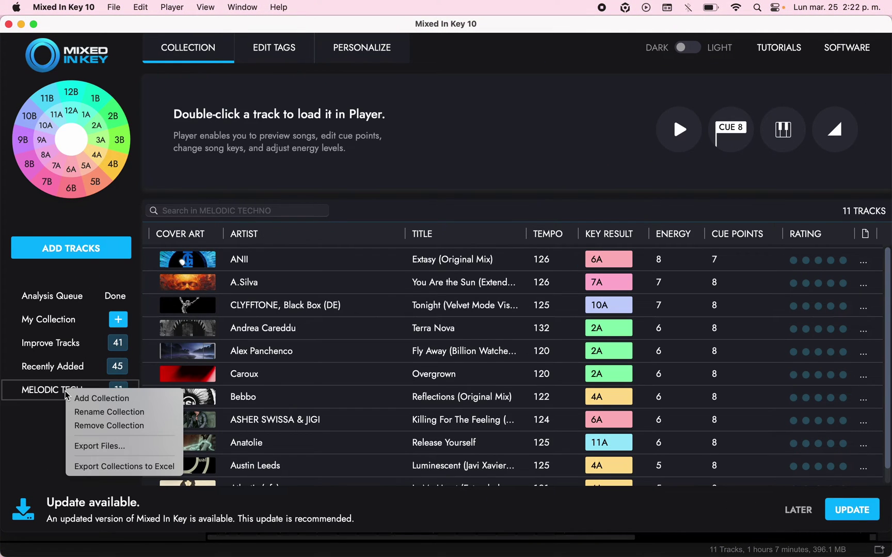
Step: Use Export Files... to save into a new 'MELODIC TECHNO MIK EXPORT' folder under Documents/rekordbox/MELODIC
left_click(103, 446)
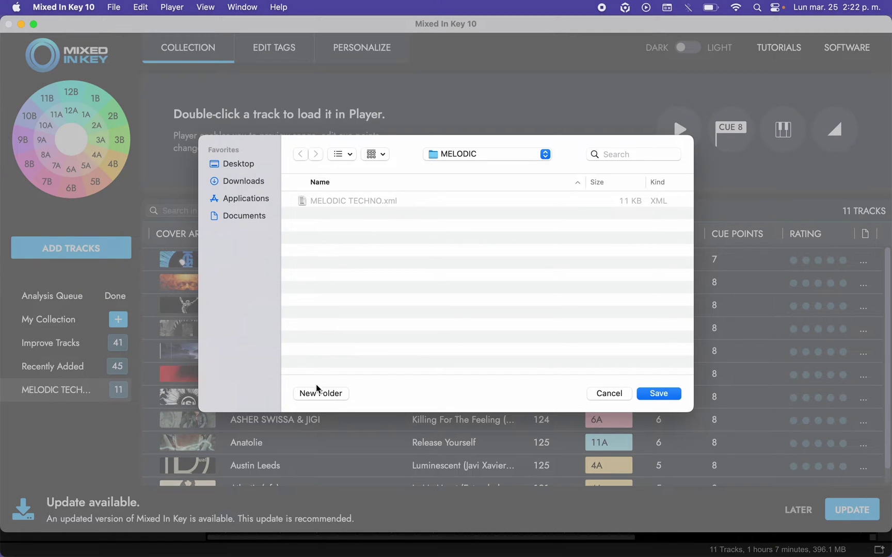
left_click(241, 215)
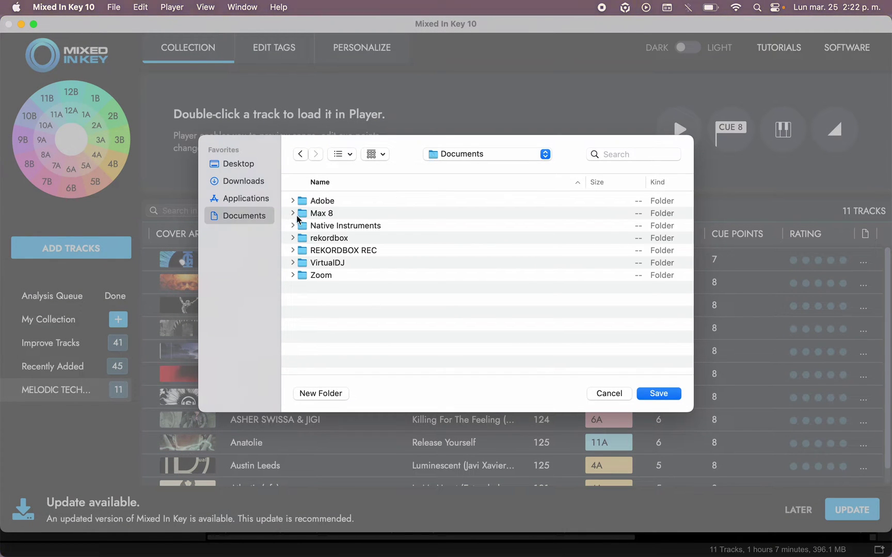
double_click(318, 239)
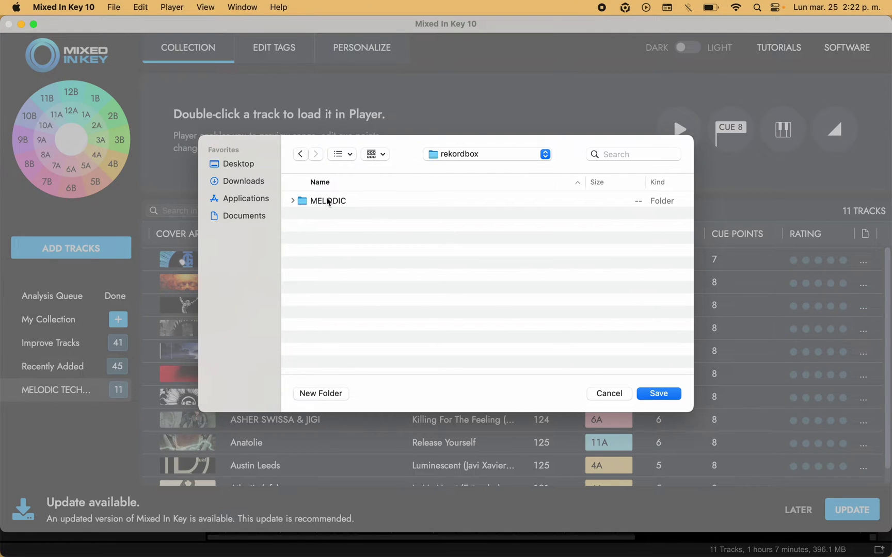
double_click(327, 202)
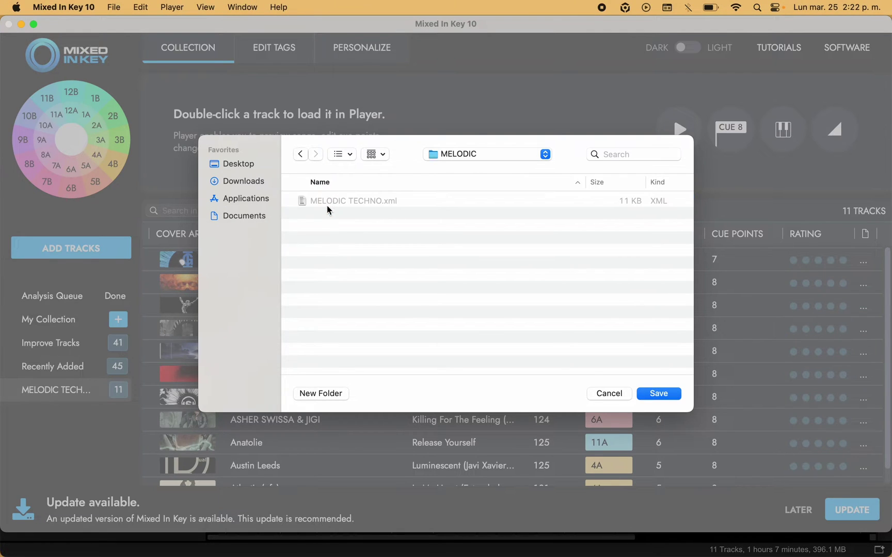
left_click(323, 393)
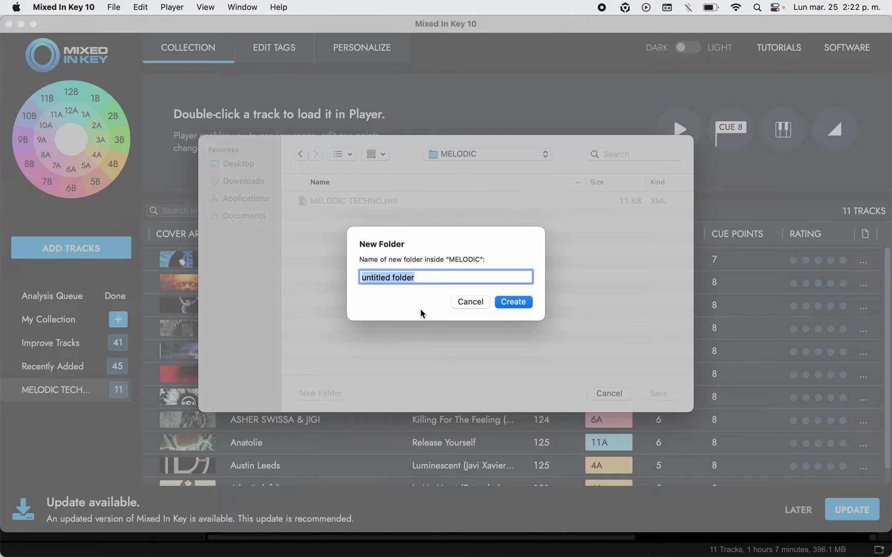
type("MELODIC ")
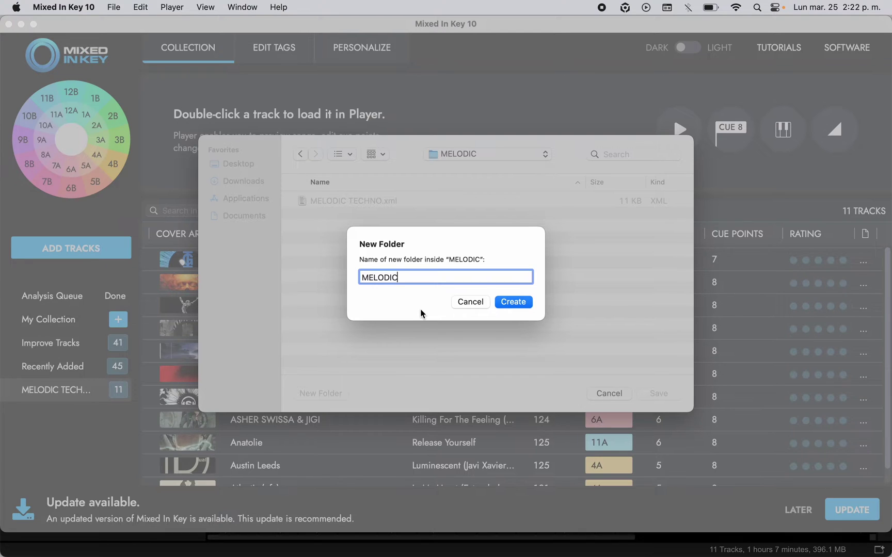
type("TECHNO ")
type("MIK")
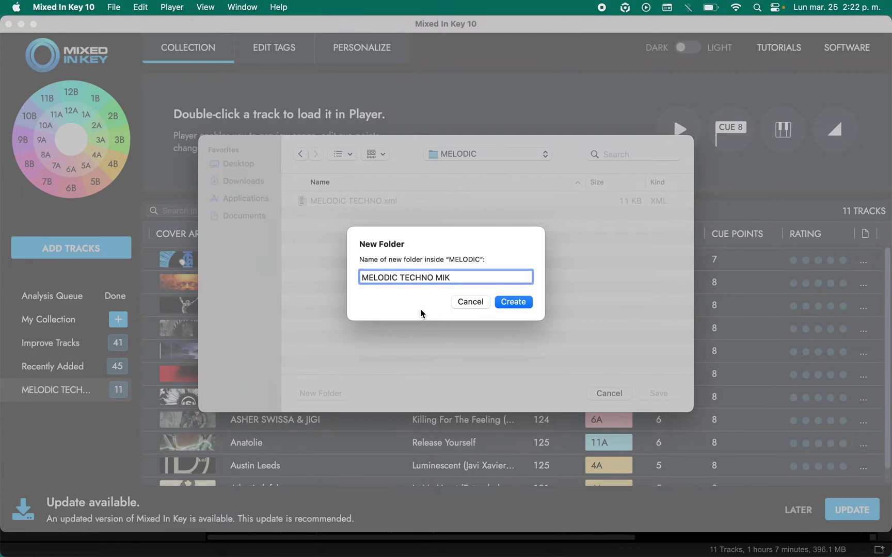
type(" EXPORT")
key("Return")
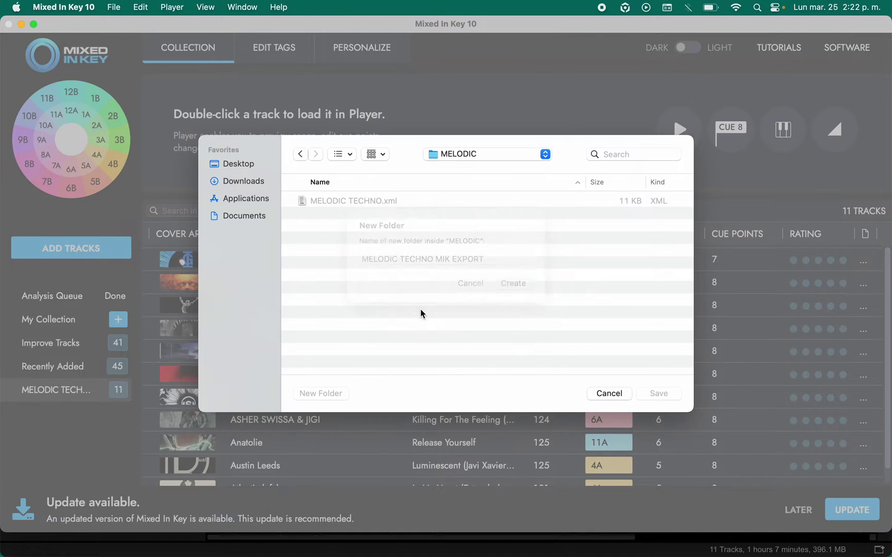
left_click(658, 394)
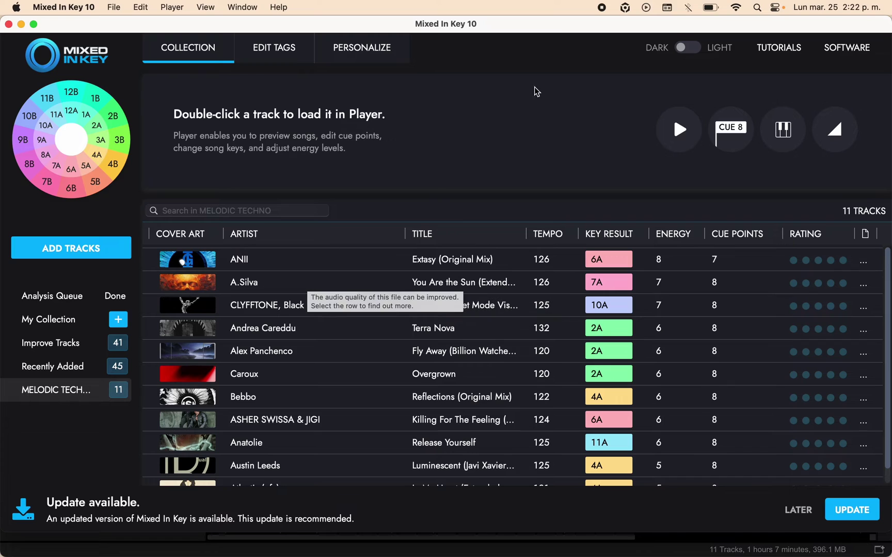
Step: Set the rekordbox cue point export file to Documents/rekordbox/MELODIC/MELODIC TECHNO.xml
left_click(375, 54)
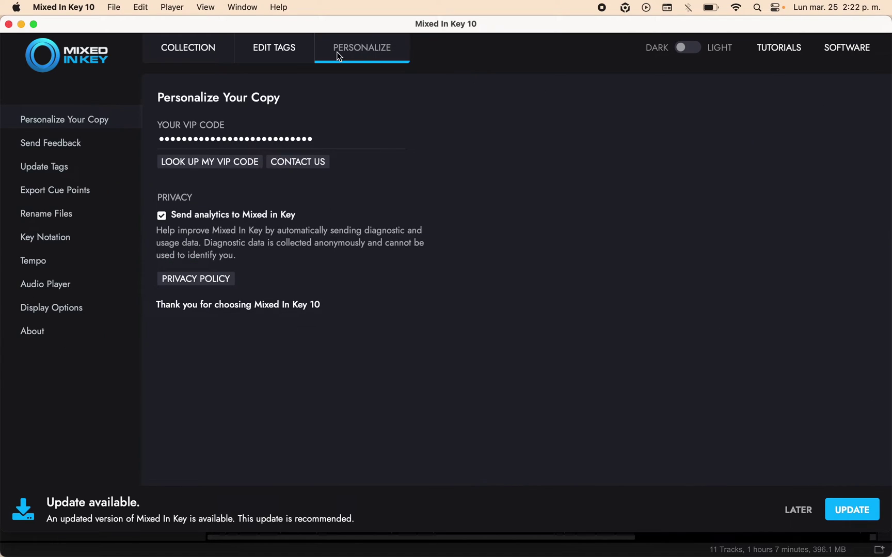
left_click(71, 191)
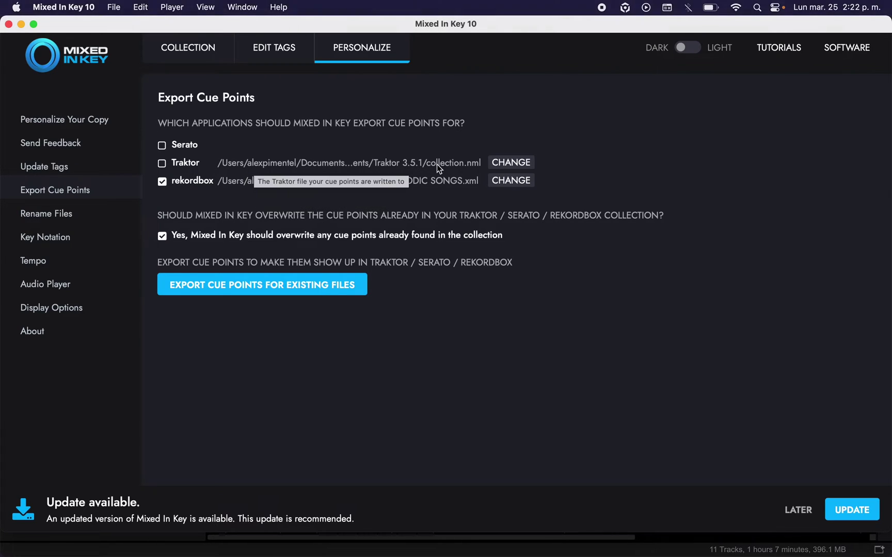
left_click(501, 185)
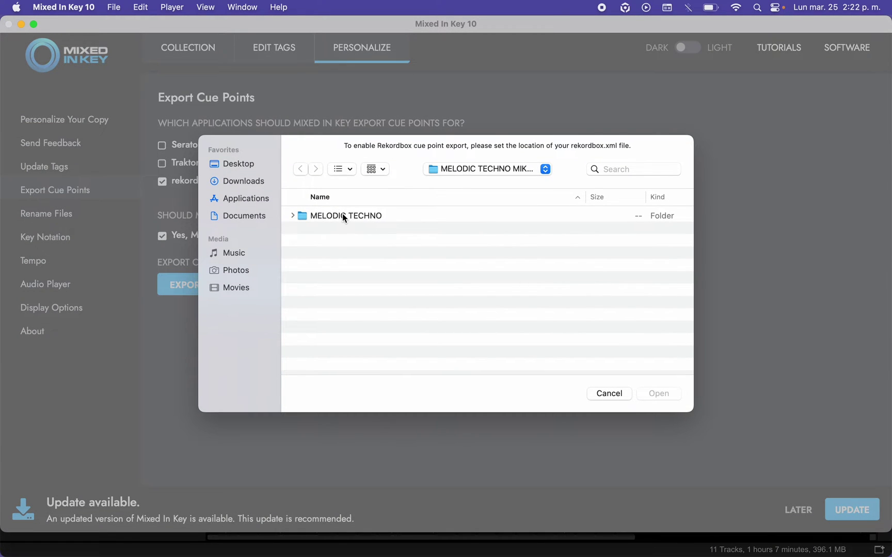
left_click(263, 216)
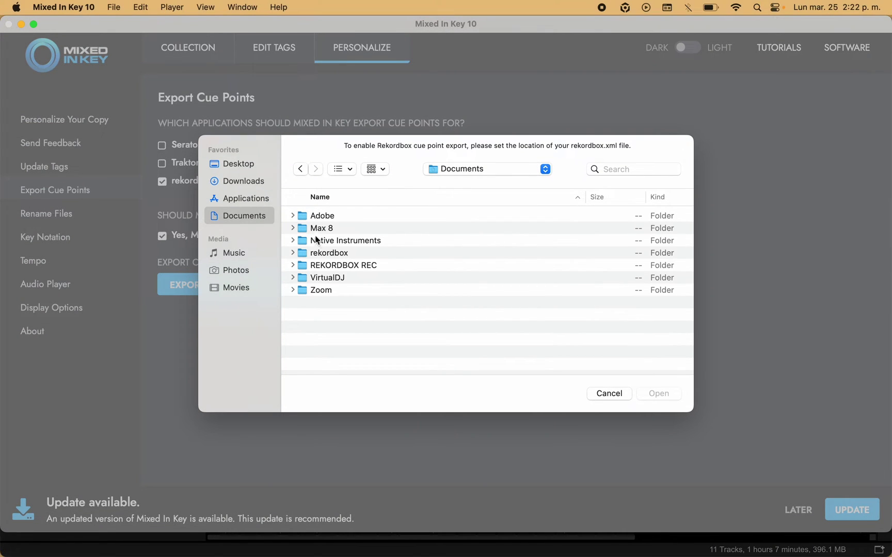
double_click(327, 253)
double_click(315, 215)
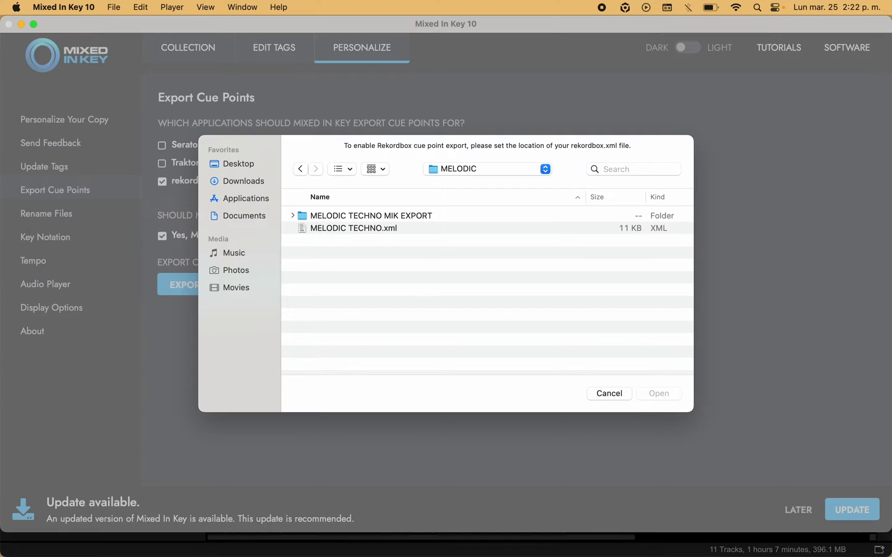
left_click(352, 230)
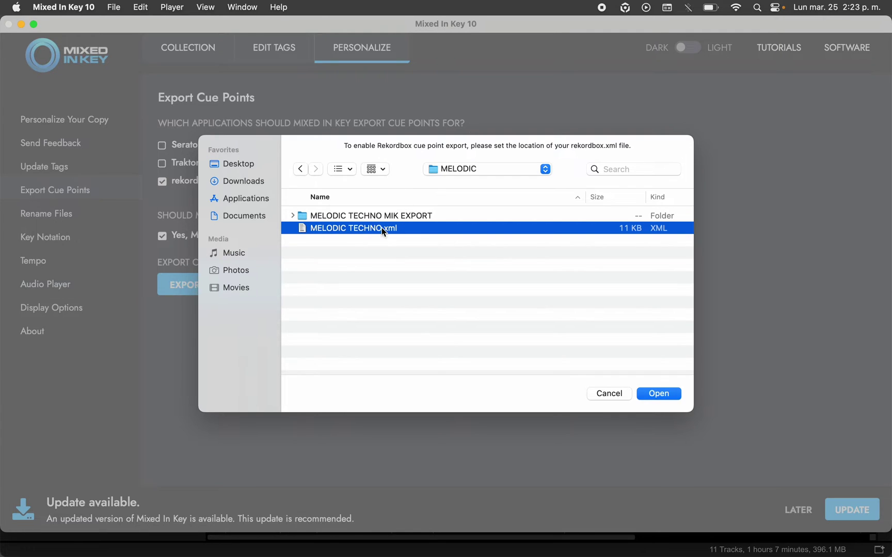
left_click(647, 394)
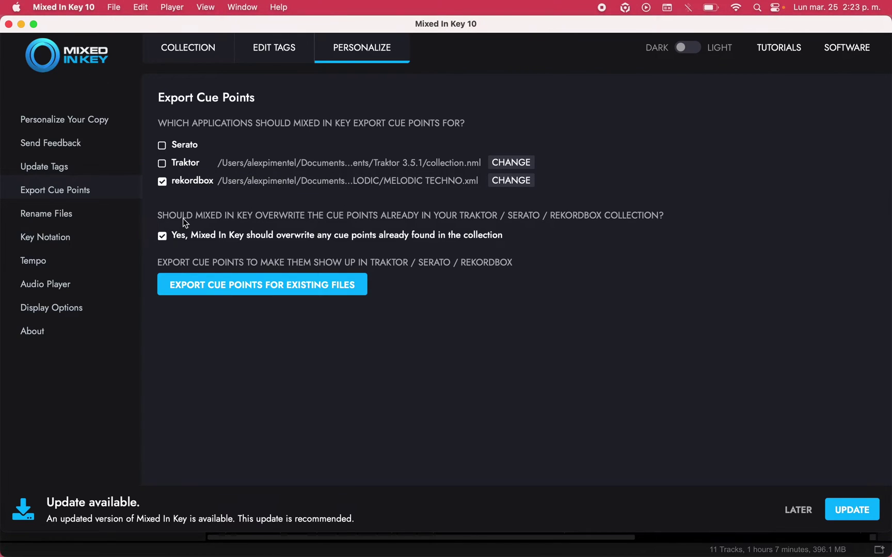
Step: Keep overwrite existing cue points enabled and export cue points for existing files
left_click(165, 237)
left_click(163, 238)
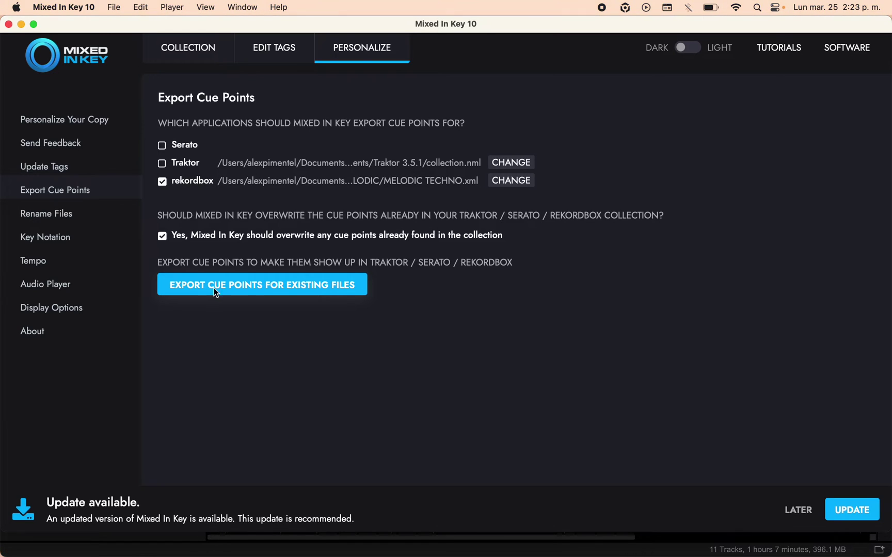
left_click(263, 290)
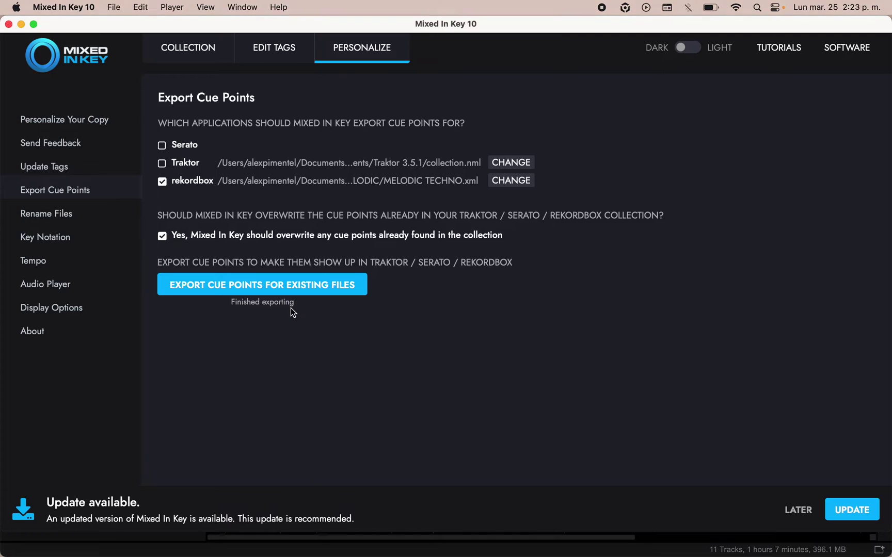
Step: Bring rekordbox forward and open the reloaded xml library's MIK Cue Points playlist
key("ctrl+Up")
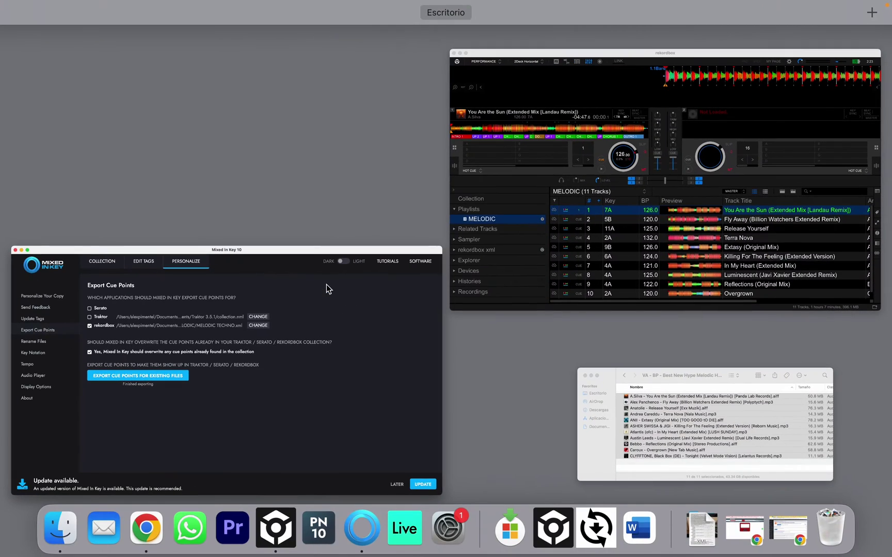
left_click(627, 175)
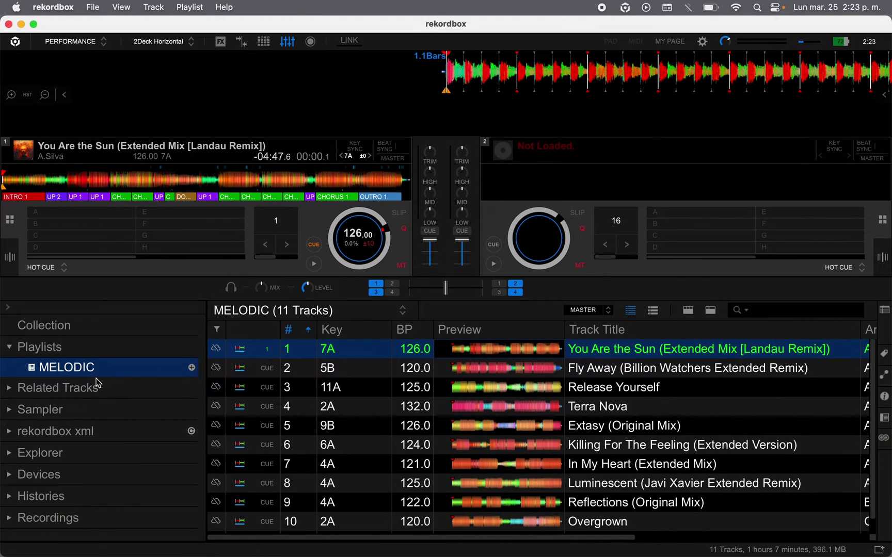
left_click(11, 430)
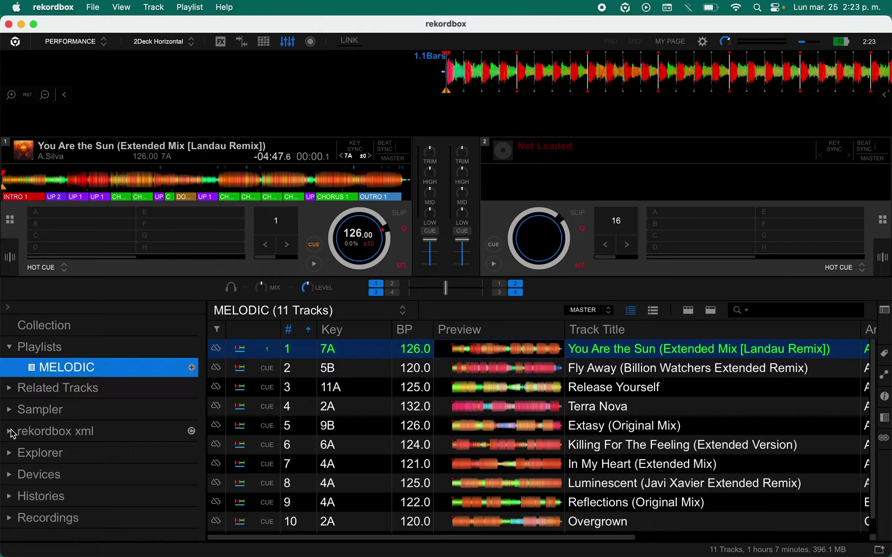
left_click(192, 433)
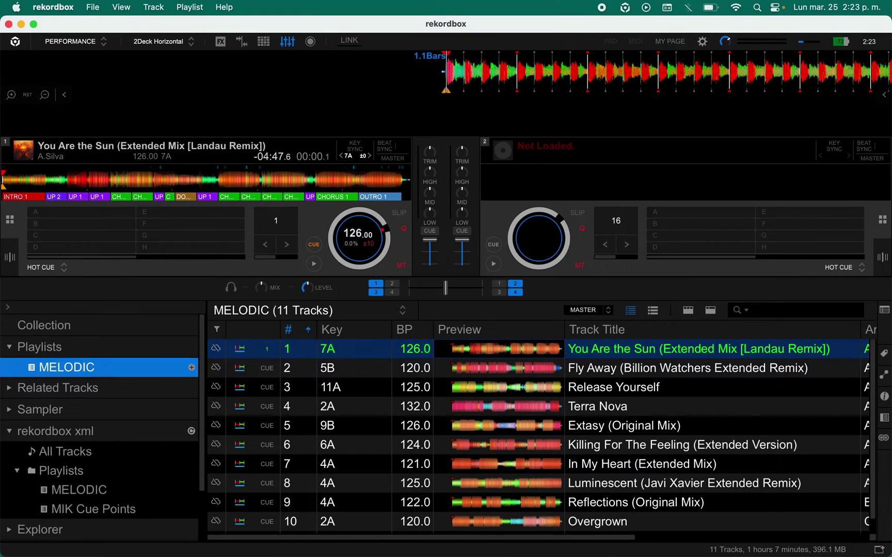
left_click(102, 509)
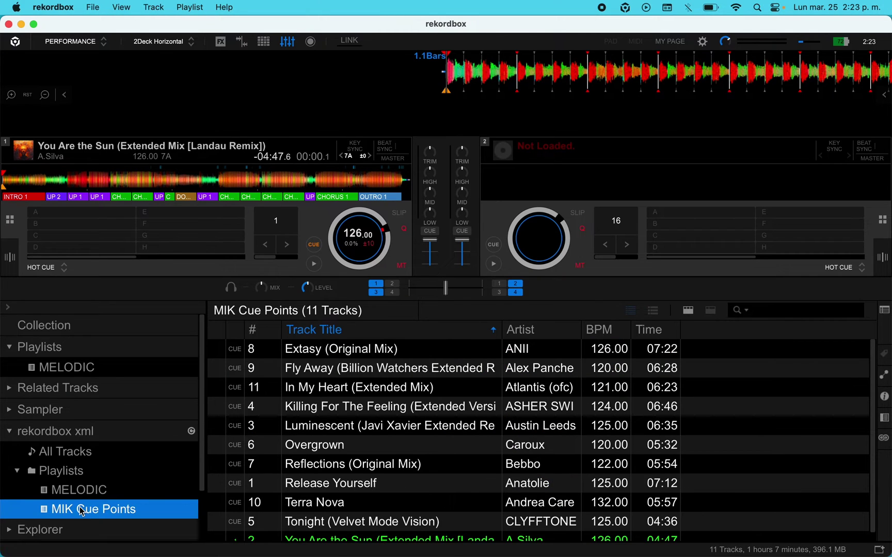
Step: Select all 11 MIK Cue Points tracks and bring up their import options
left_click(364, 408)
key("super+a")
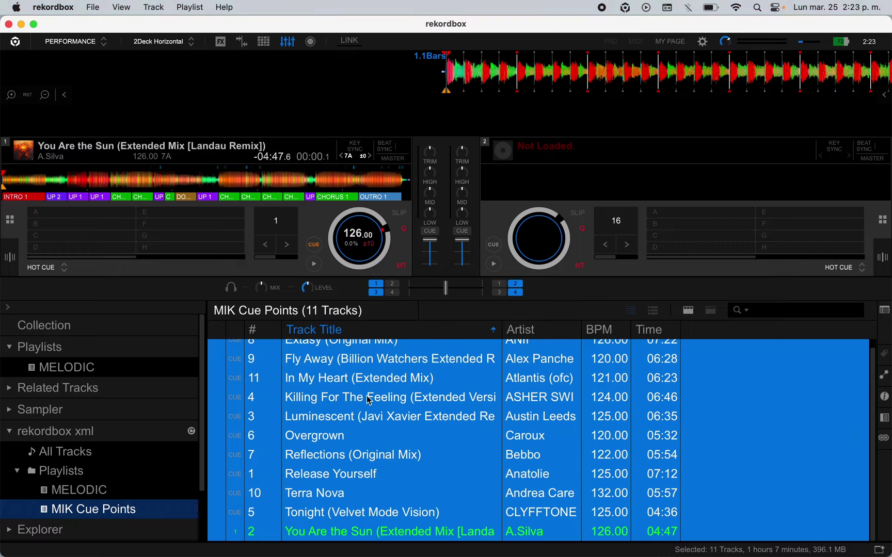
scroll(363, 399, "up", 1)
scroll(363, 398, "down", 1)
right_click(329, 369)
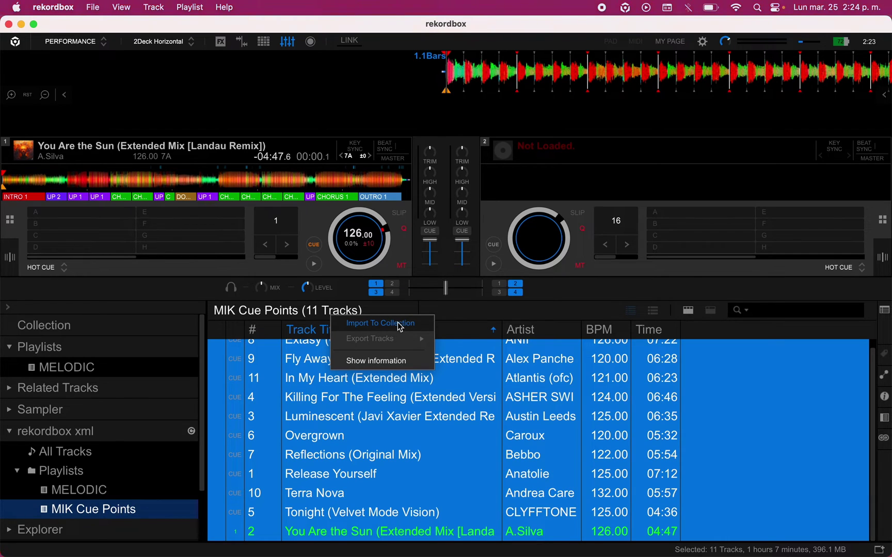
Step: Import the 11 selected tracks to the collection, loading Extasy tag info without further prompts
left_click(397, 322)
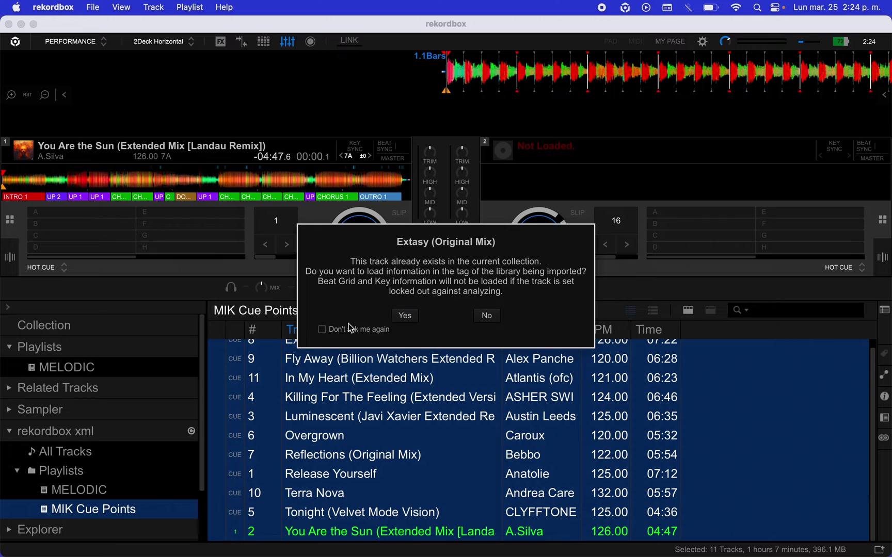
left_click(322, 330)
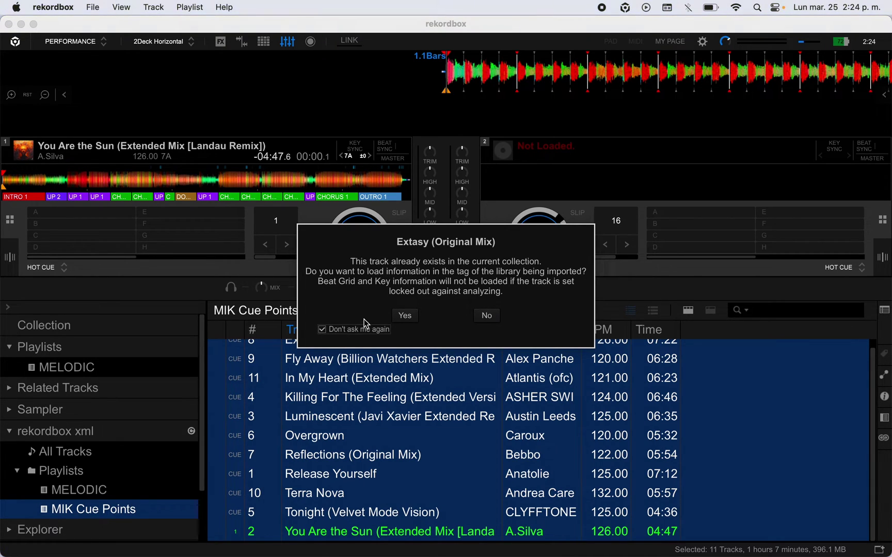
left_click(405, 318)
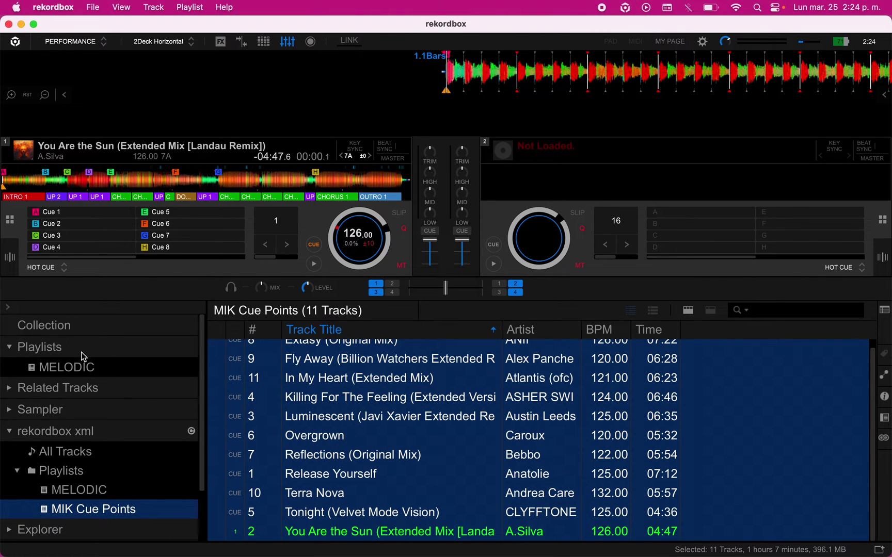
Step: Import MIK Cue Points as a collection playlist and compare it with MELODIC
right_click(95, 510)
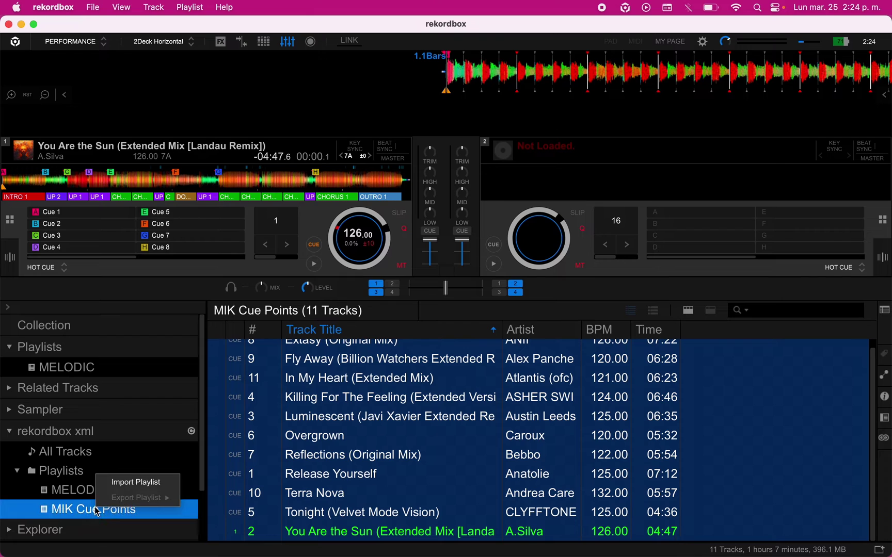
left_click(137, 483)
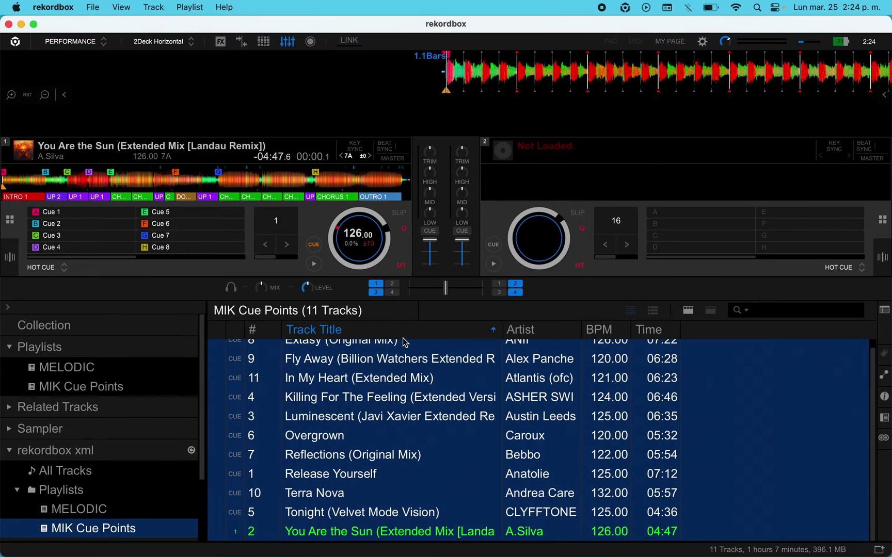
left_click(112, 389)
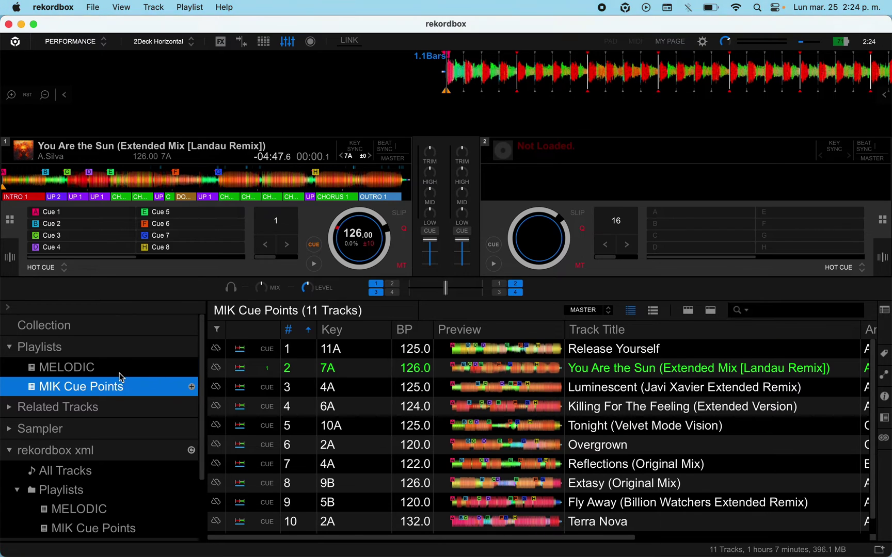
left_click(119, 369)
scroll(512, 393, "down", 1)
scroll(512, 393, "up", 1)
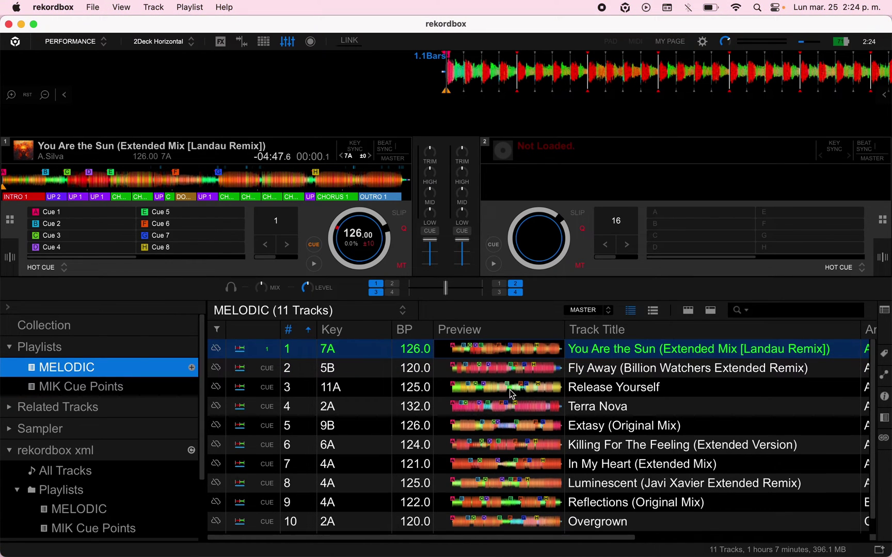
left_click(123, 393)
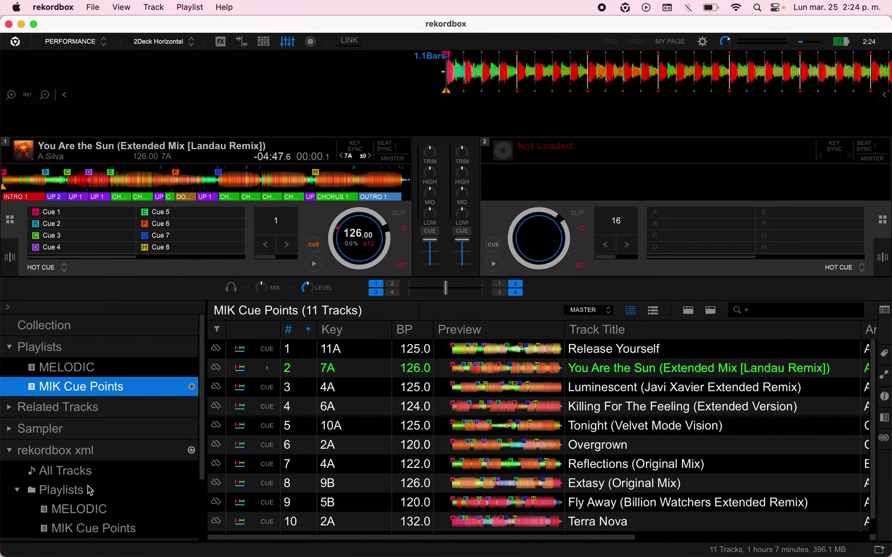
Step: Import the xml library's MIK Cue Points playlist into the collection again
left_click(87, 494)
left_click(69, 528)
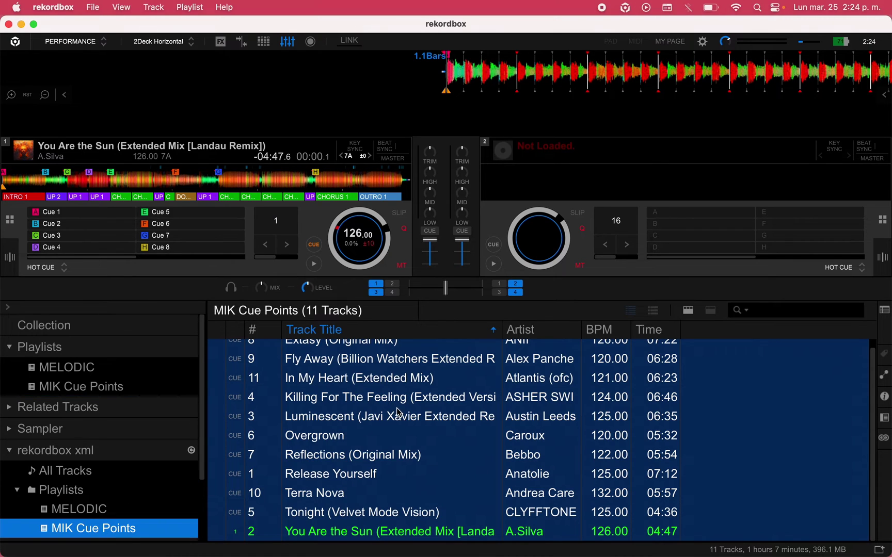
right_click(370, 410)
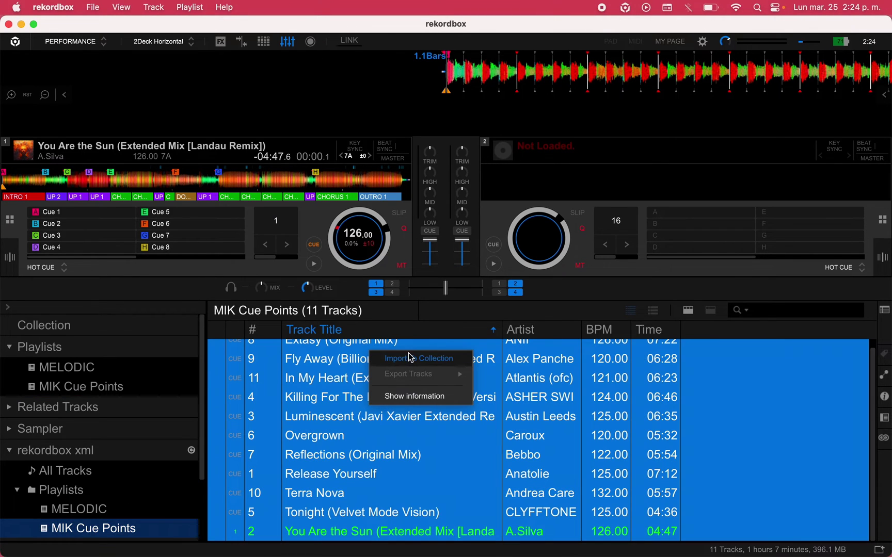
left_click(89, 366)
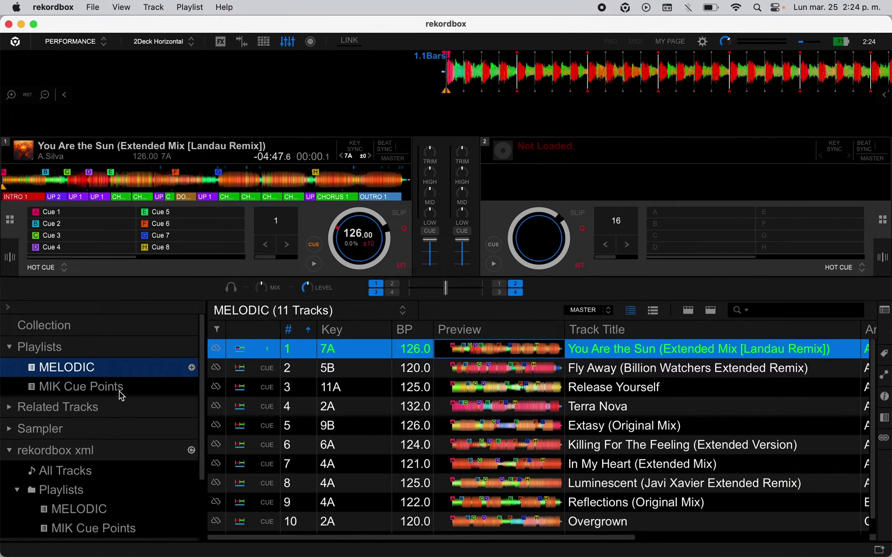
right_click(109, 521)
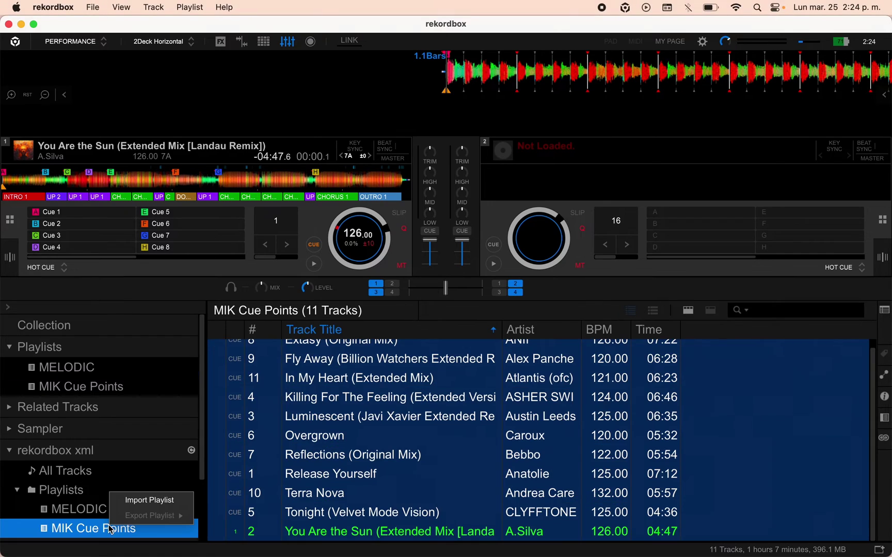
left_click(153, 500)
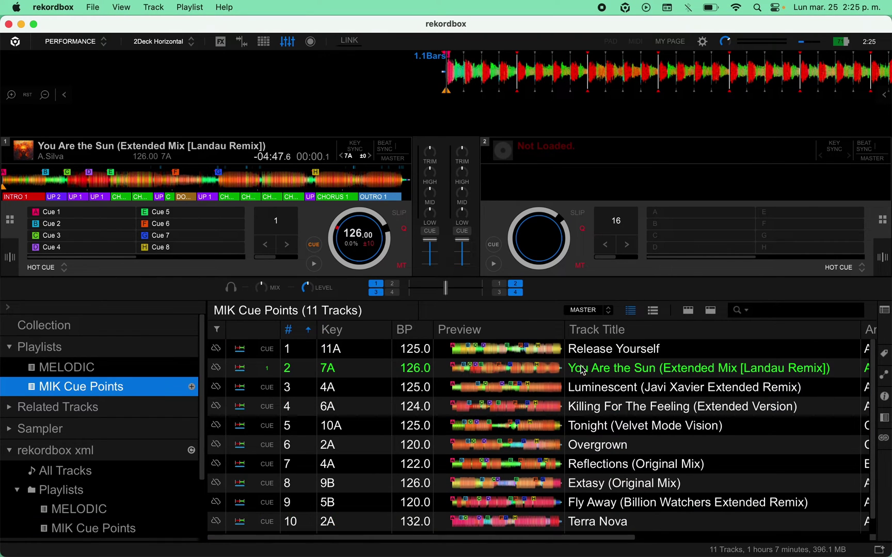
Step: Load Tonight (Velvet Mode Vision) onto deck 1 and Overgrown onto deck 2
double_click(591, 355)
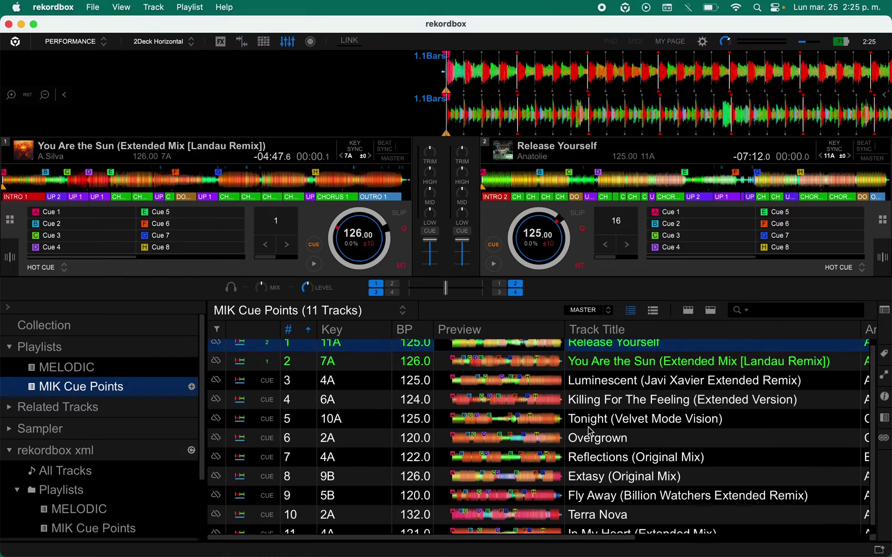
scroll(596, 403, "down", 1)
left_click(606, 412)
scroll(481, 334, "up", 1)
double_click(596, 425)
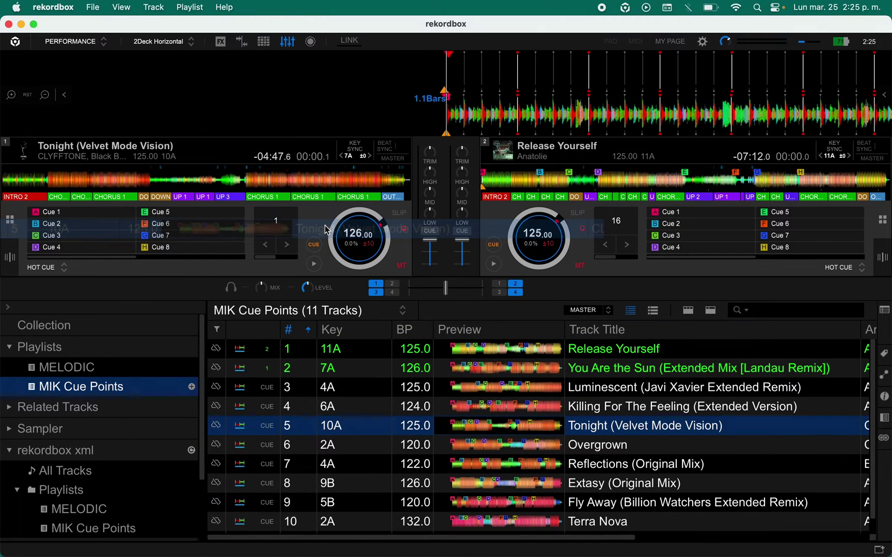
double_click(597, 452)
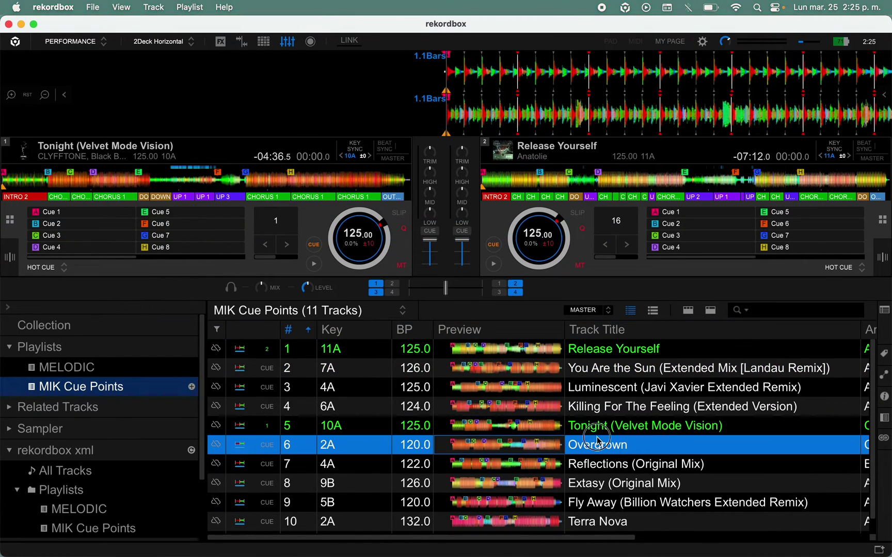
scroll(492, 433, "down", 1)
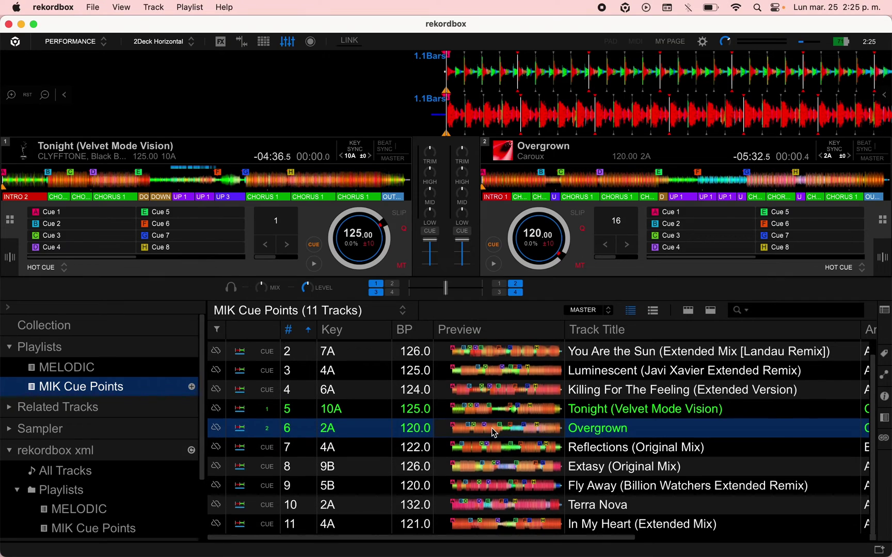
scroll(493, 433, "up", 1)
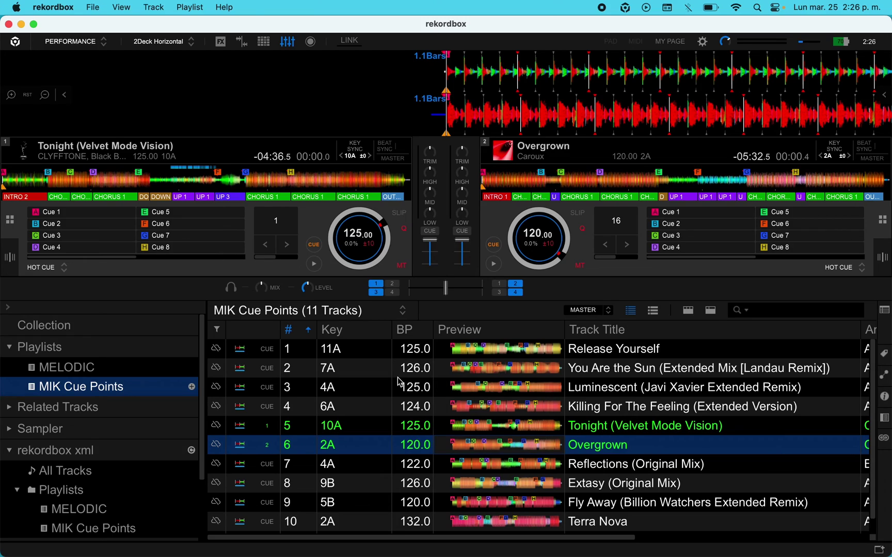
key("ctrl+Up")
Step: View Mixed In Key's analysed MELODIC TECHNO collection, then return to the rekordbox window
left_click(269, 301)
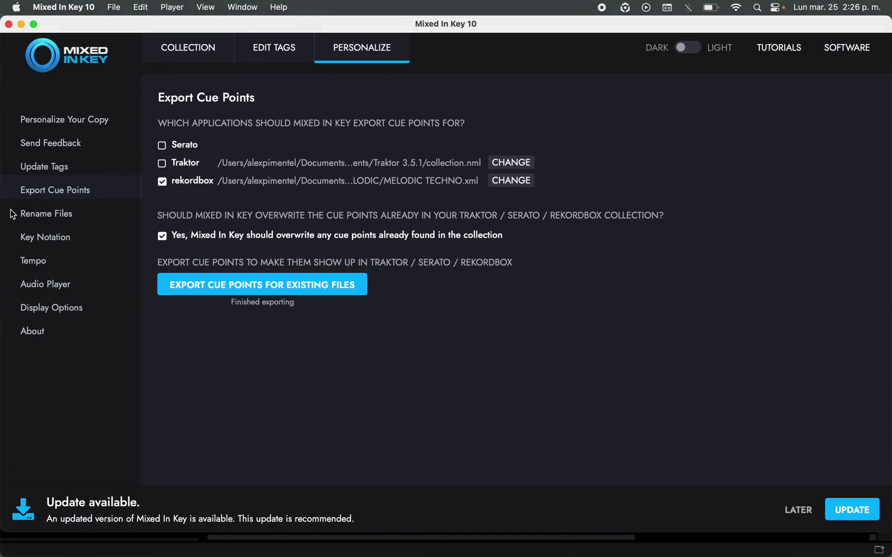
left_click(182, 42)
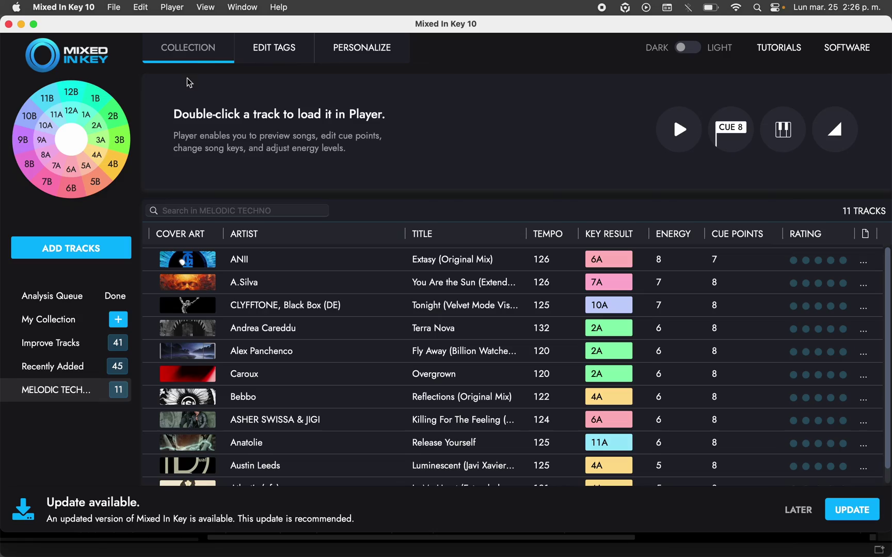
scroll(291, 362, "down", 1)
scroll(291, 360, "up", 1)
key("ctrl+Up")
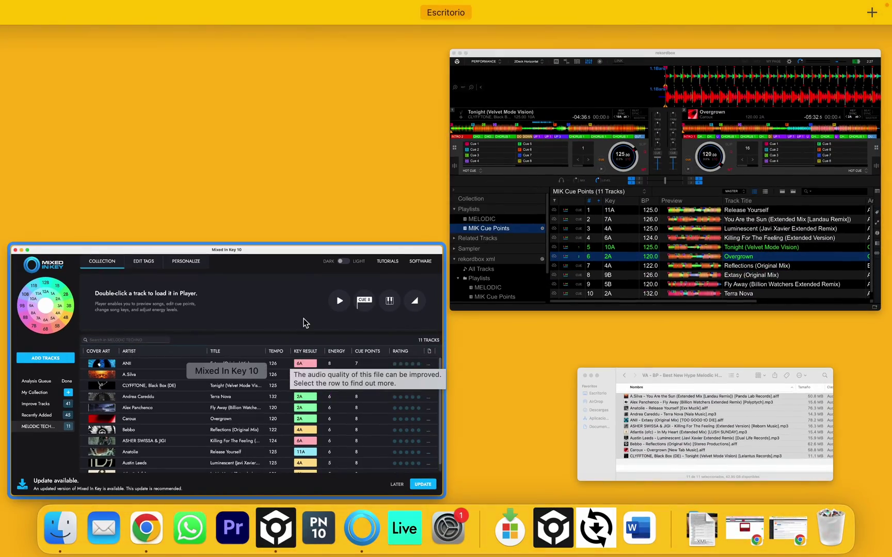
left_click(302, 322)
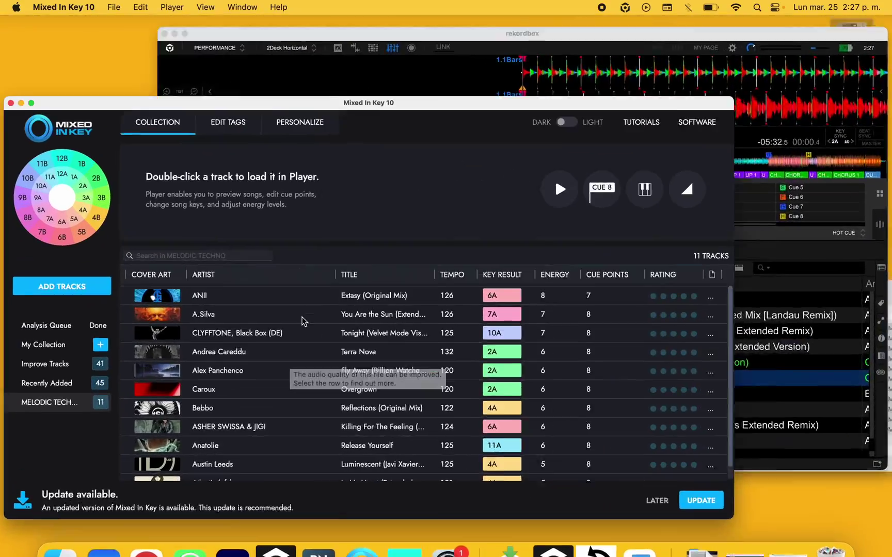
key("ctrl+Up")
left_click(638, 178)
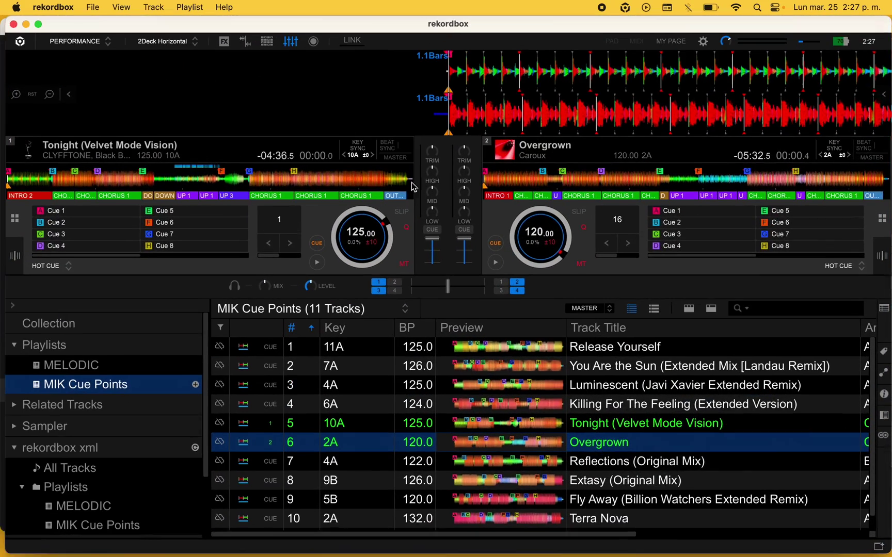